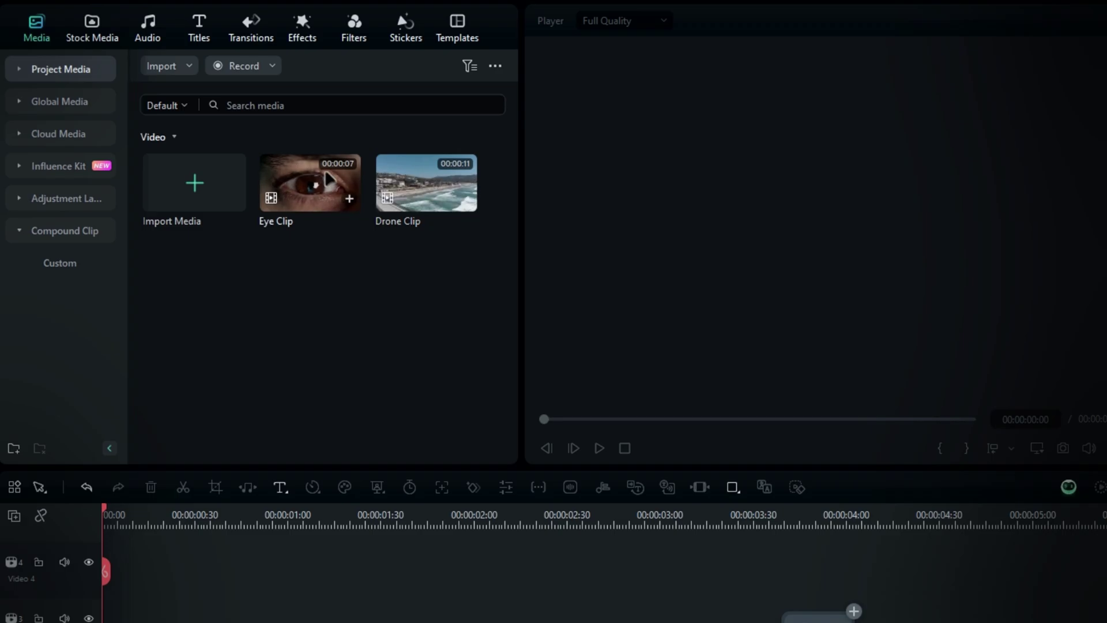
- Place Eye Clip at the start of the Video 3 track and move the playhead to 00:00:02:00
left_click_drag(320, 201, 63, 620)
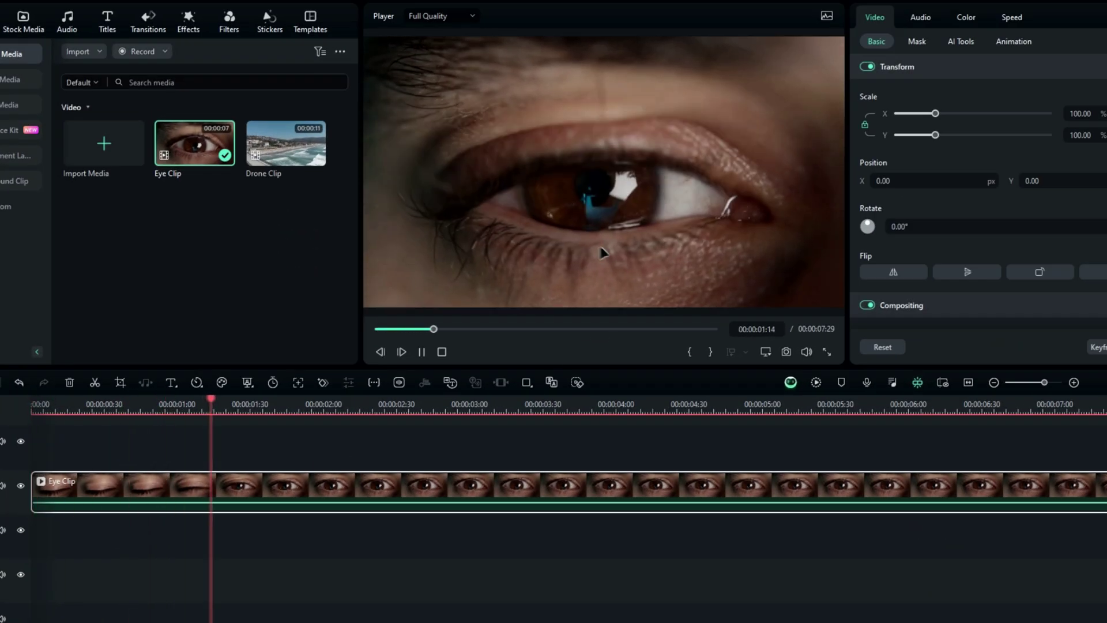
left_click(641, 405)
left_click_drag(641, 404, 323, 408)
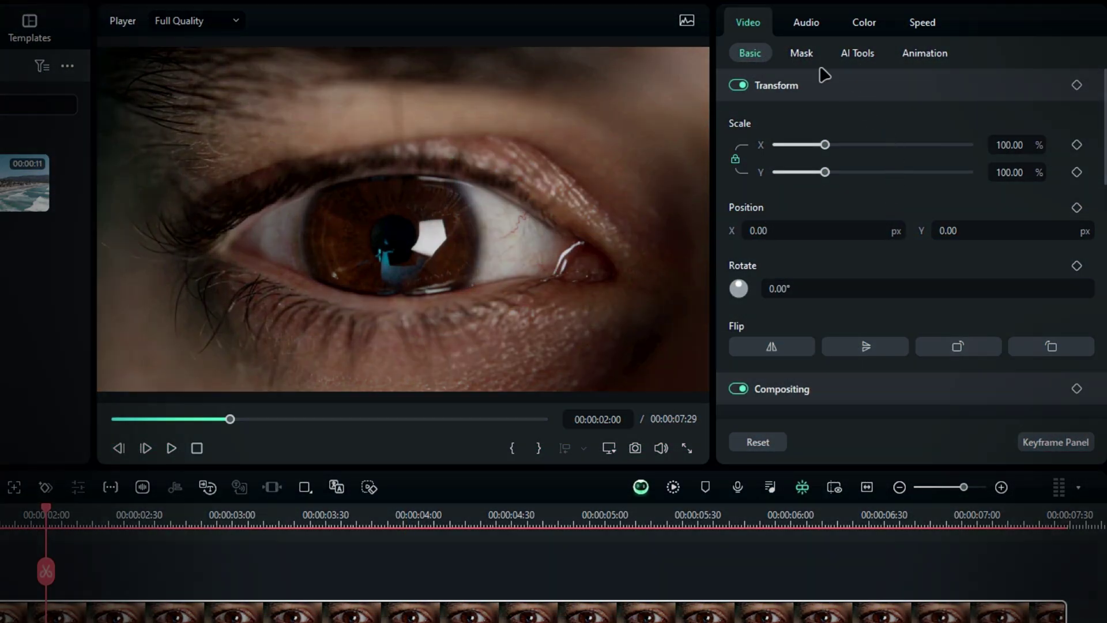
- Draw a closed, curved four-point pen mask around the iris of the eye and invert it
left_click(805, 54)
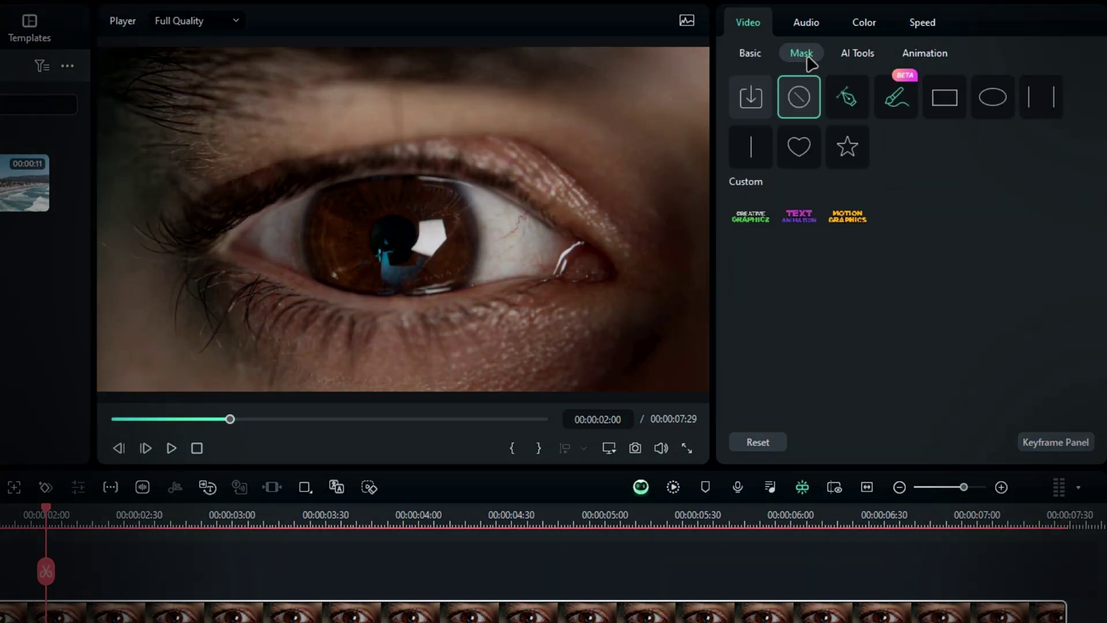
left_click(860, 107)
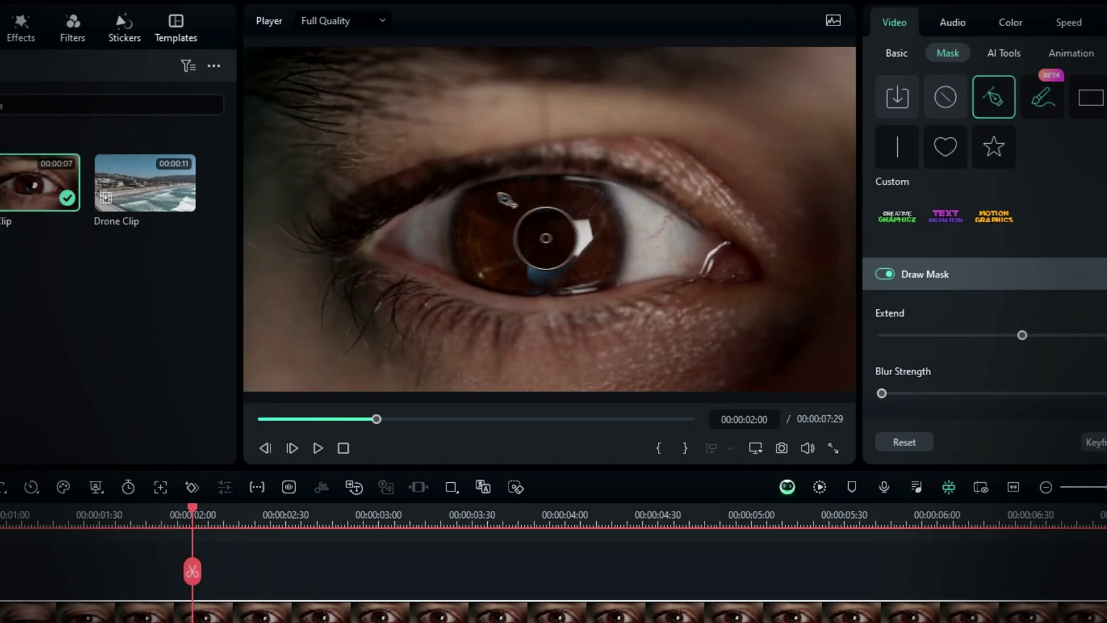
left_click_drag(597, 178, 659, 193)
left_click_drag(613, 289, 538, 298)
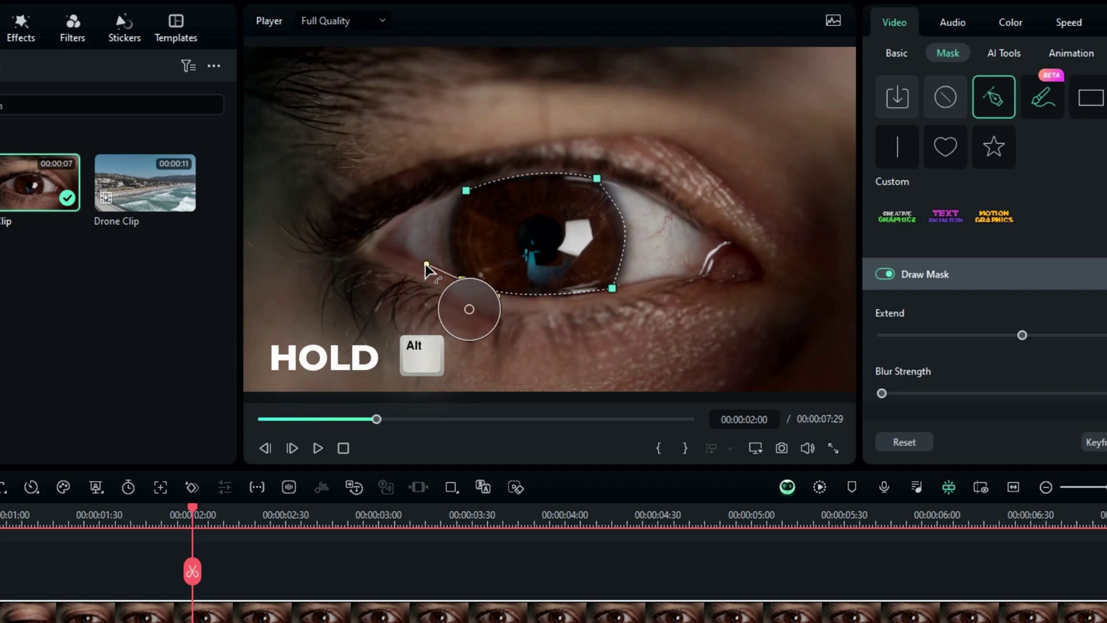
left_click(466, 190)
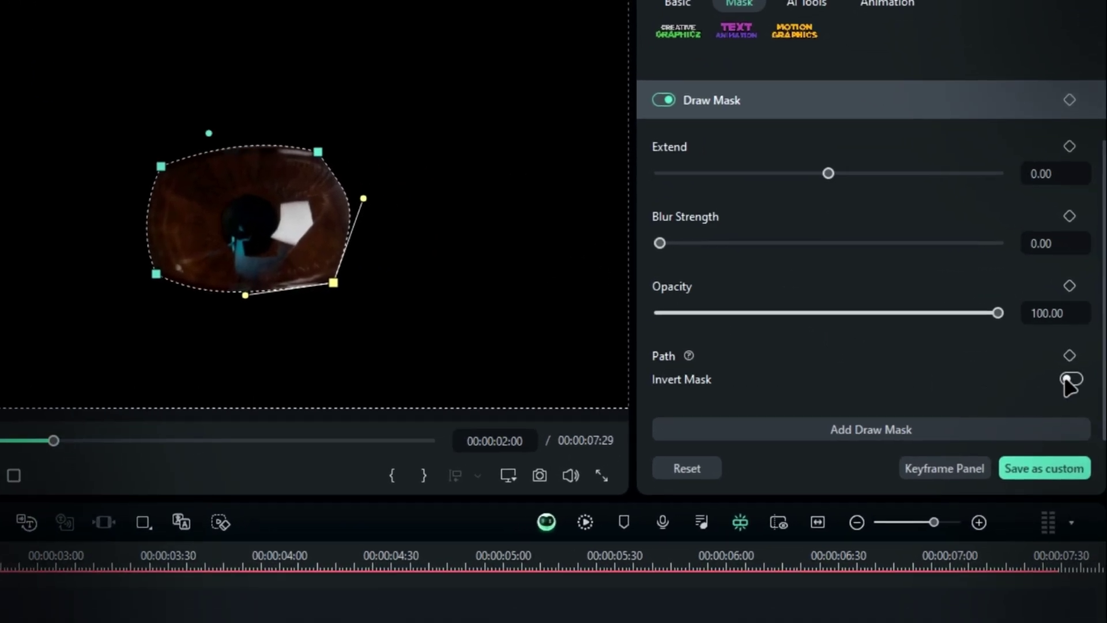
left_click(1068, 379)
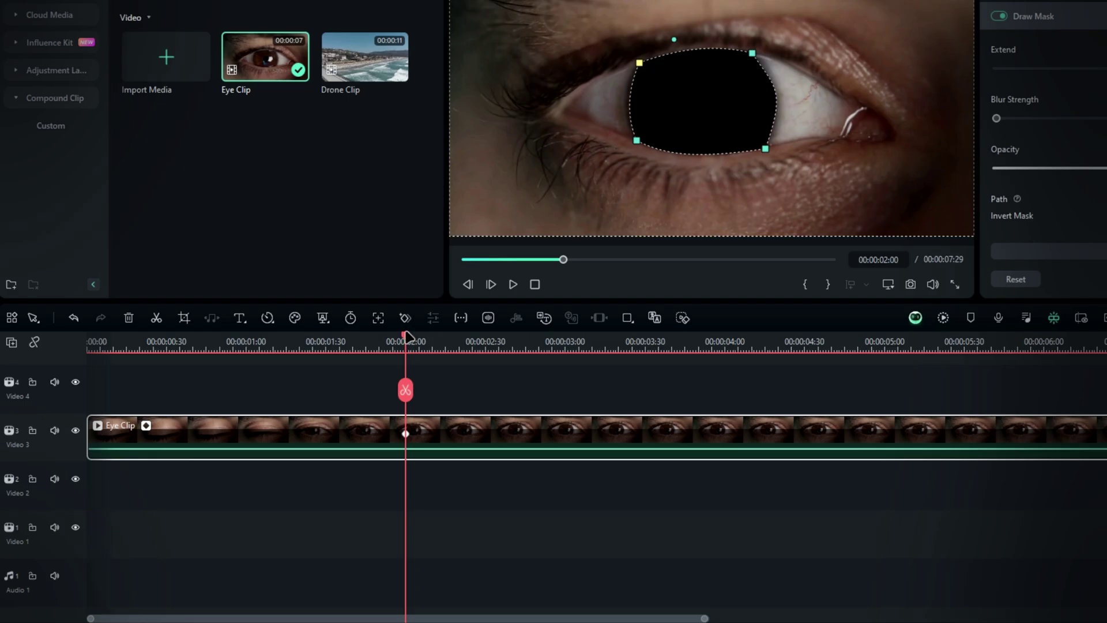
- At 00:00:01:30, reshape the mask's corner points and curve handles to follow the iris
left_click_drag(407, 337, 326, 336)
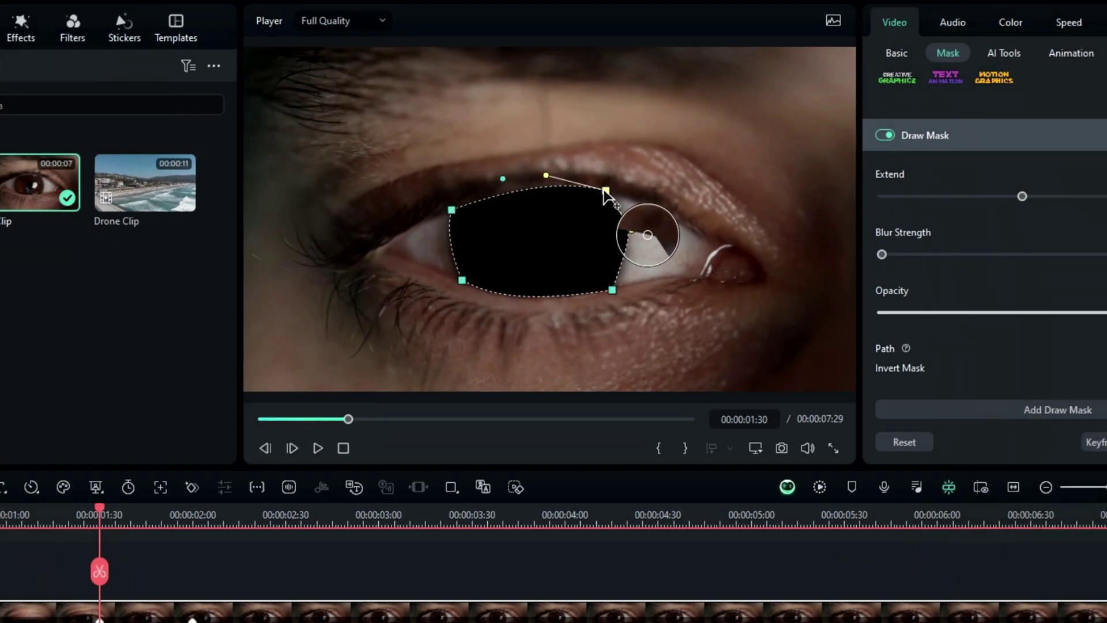
left_click_drag(604, 192, 636, 225)
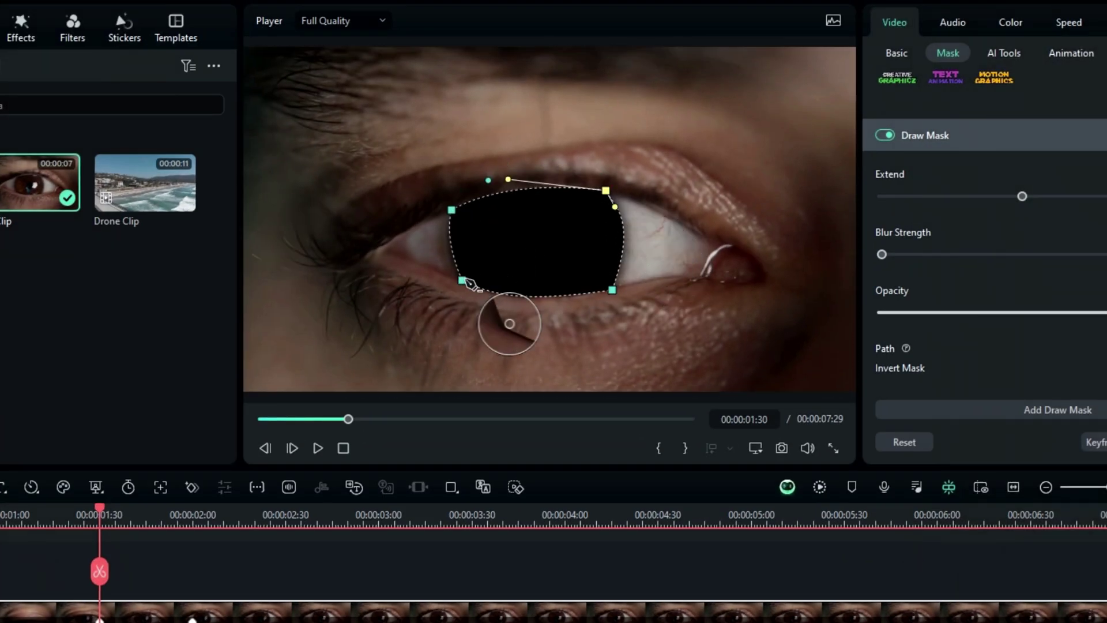
left_click_drag(575, 263, 570, 252)
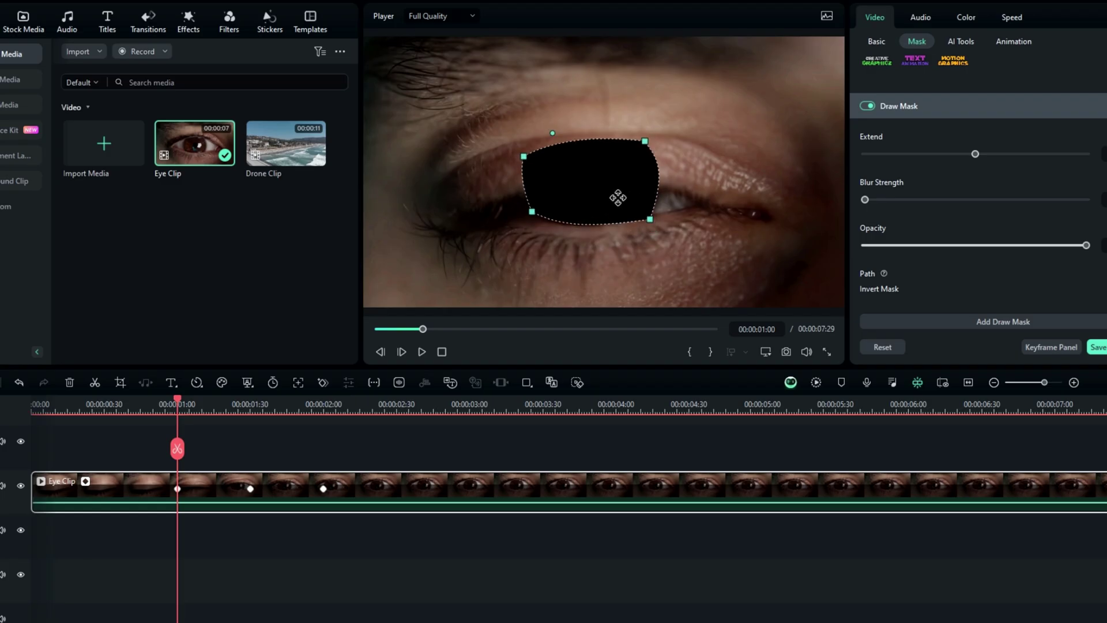
- At 00:00:01:00, lower the mask's upper points and adjust its curves to fit the narrow opening between the eyelids
left_click_drag(608, 187, 616, 241)
left_click_drag(452, 205, 452, 248)
left_click(458, 272)
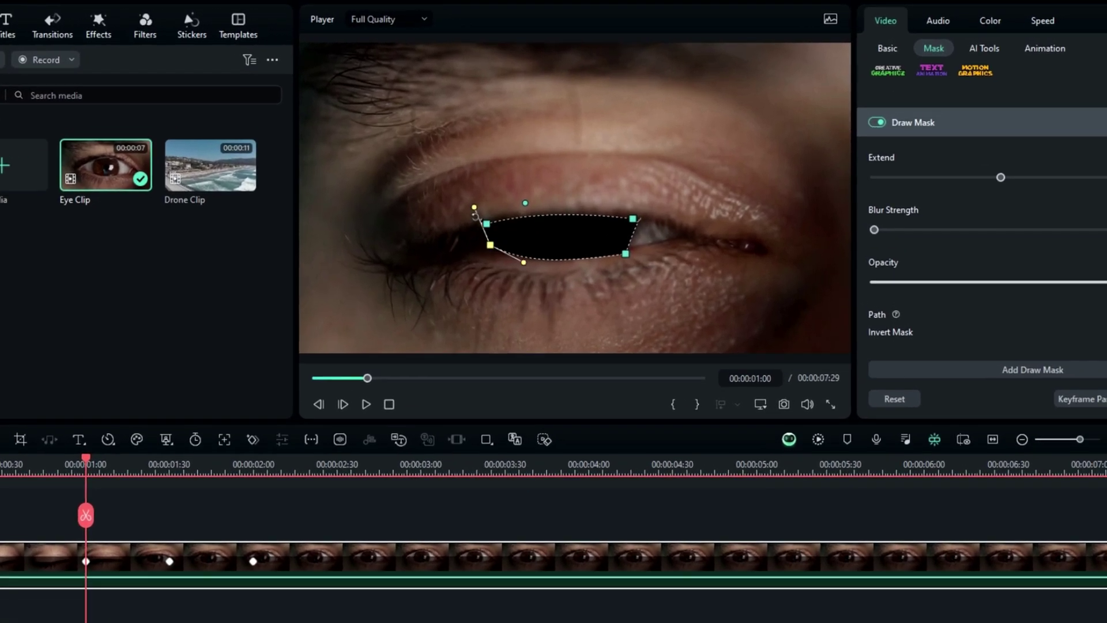
left_click_drag(475, 209, 482, 233)
left_click(645, 205)
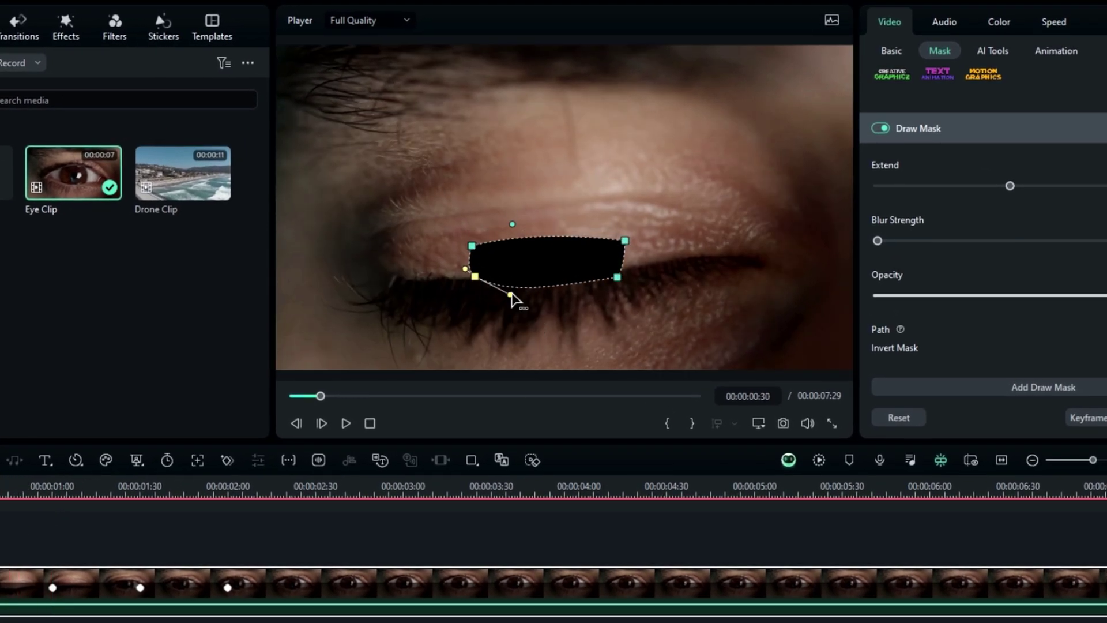
- At 00:00:00:30, flatten the mask's points and curve handles along the closed eyelid
left_click_drag(512, 298, 512, 284)
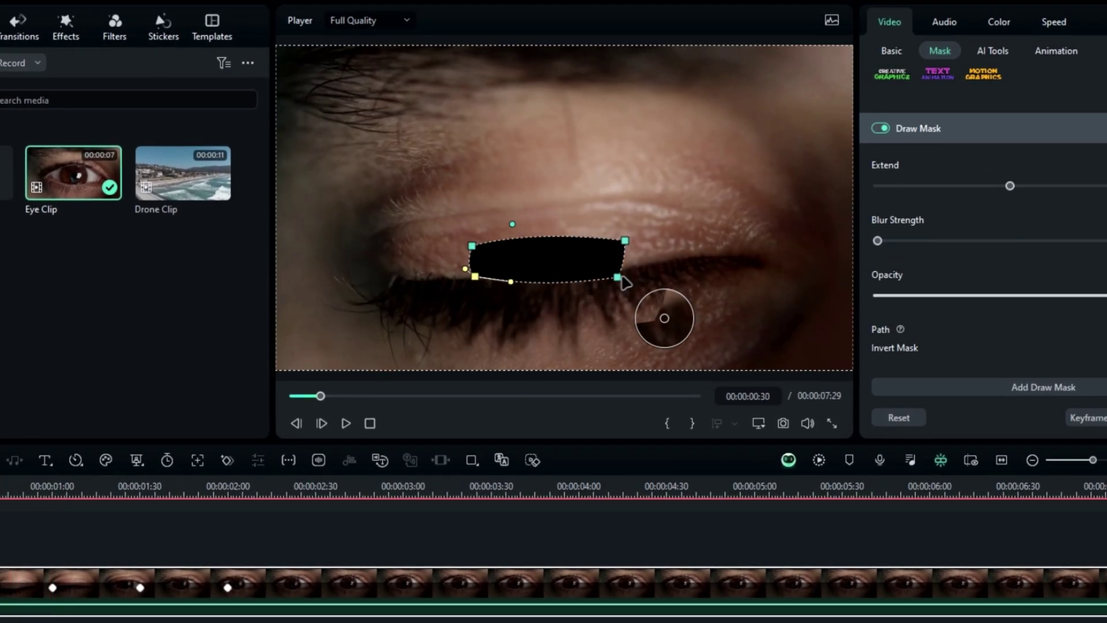
left_click_drag(621, 264, 618, 274)
left_click_drag(471, 246, 517, 287)
left_click(618, 274)
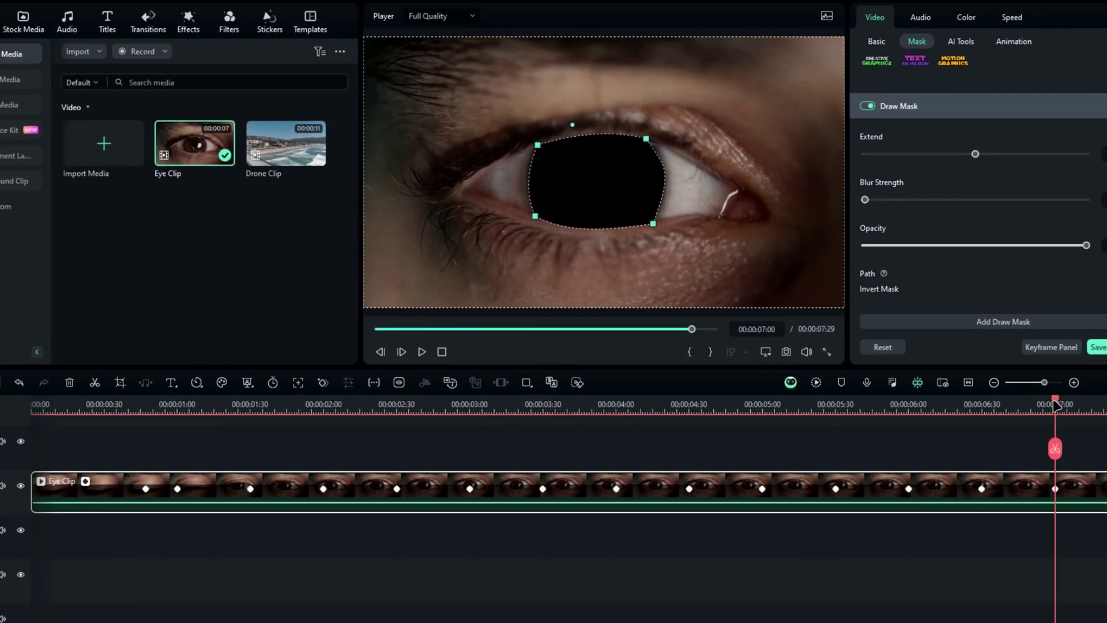
- Place Drone Clip at the start of the Video 2 track, beneath the masked Eye Clip
left_click_drag(1072, 403, 534, 414)
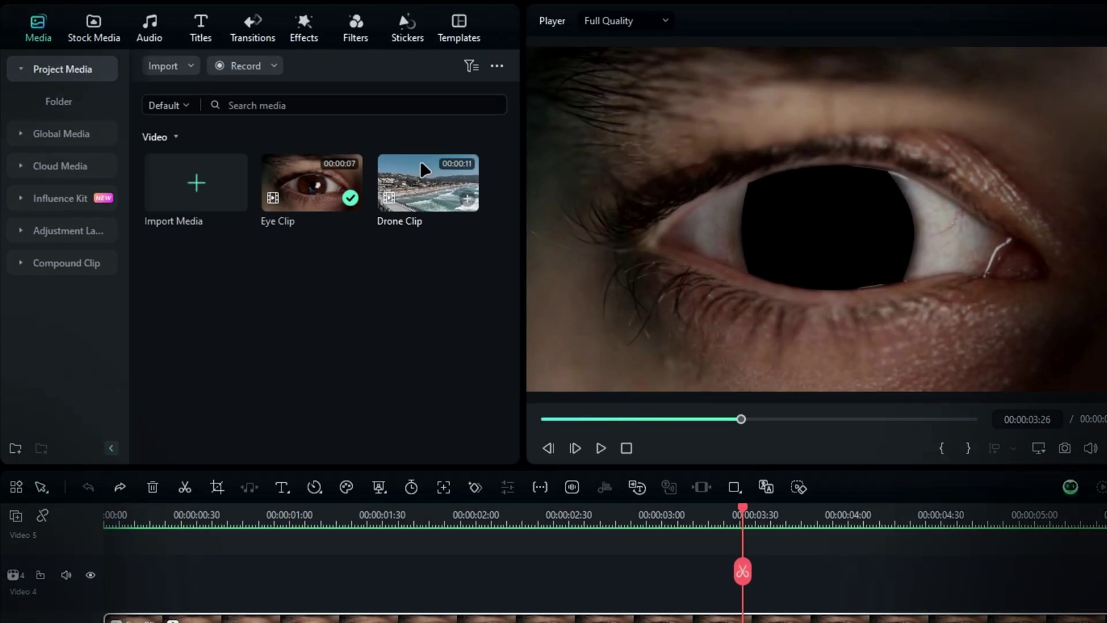
left_click_drag(407, 168, 87, 622)
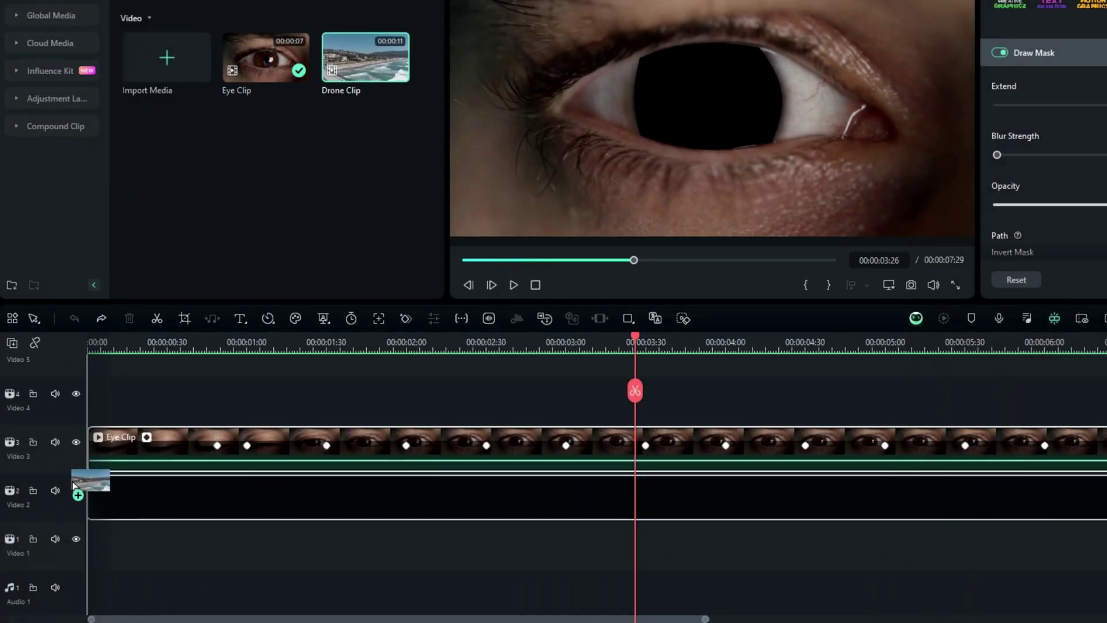
left_click_drag(73, 485, 75, 486)
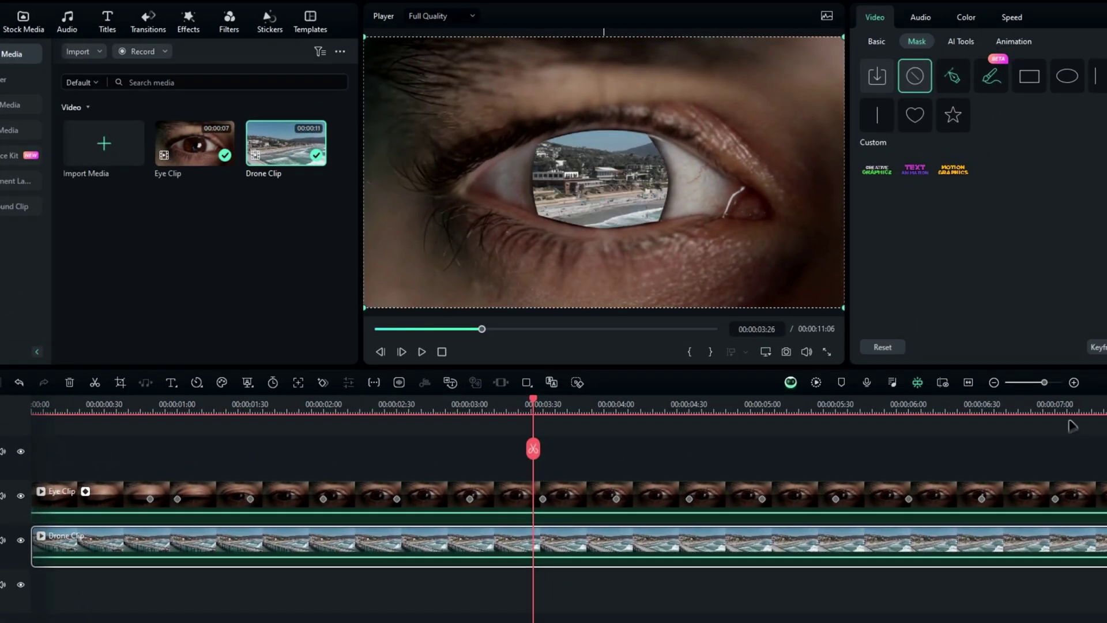
- Soften the Eye Clip's draw mask with a blur strength of 85 and an extend value of -70
left_click(968, 382)
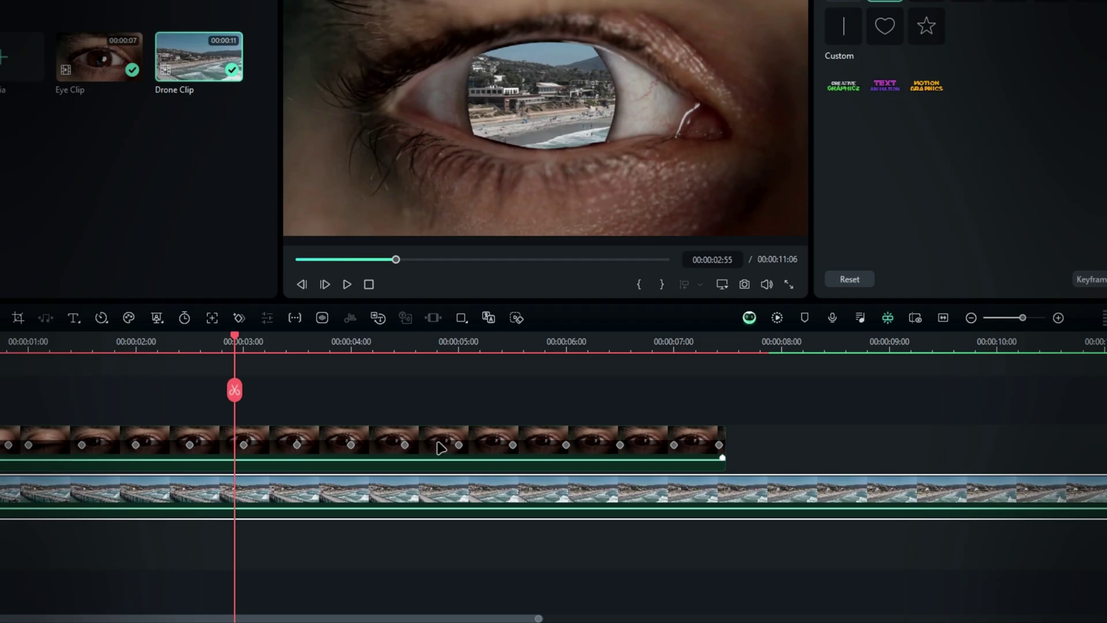
left_click(432, 618)
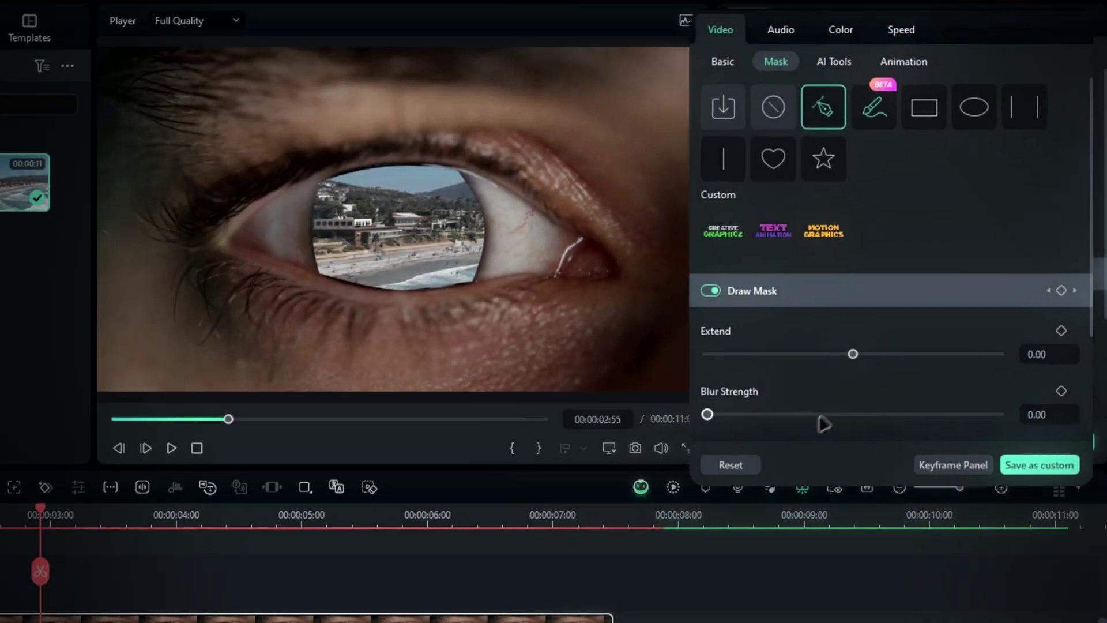
scroll(930, 236, "down", 3)
left_click(833, 341)
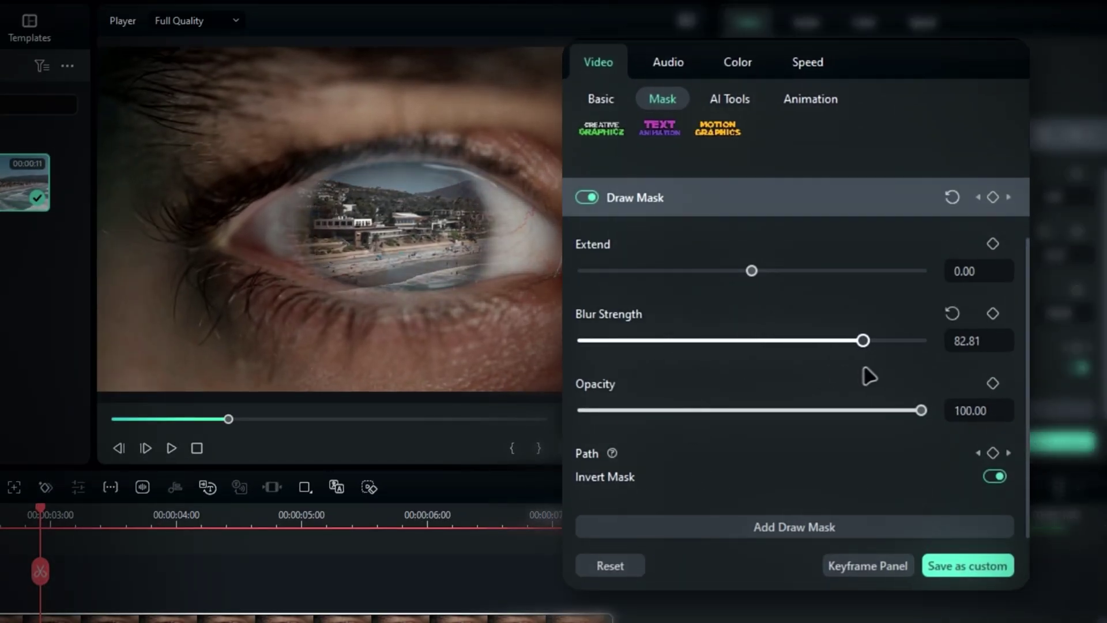
left_click_drag(751, 270, 692, 272)
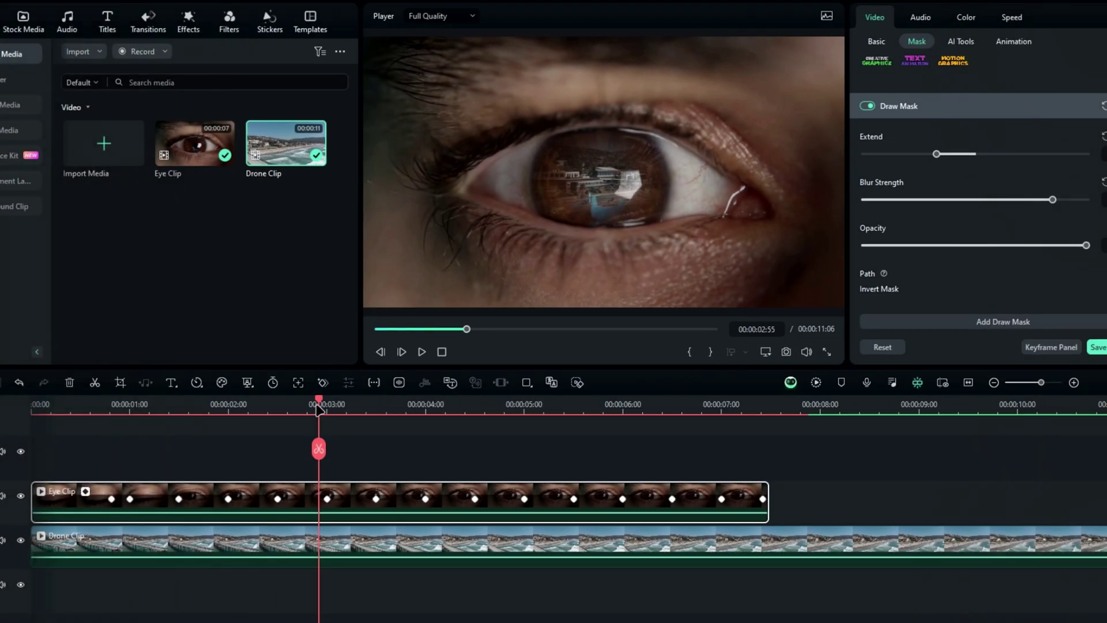
- Duplicate the masked Eye Clip onto the Video 1 track, beneath Drone Clip
left_click_drag(319, 407, 744, 407)
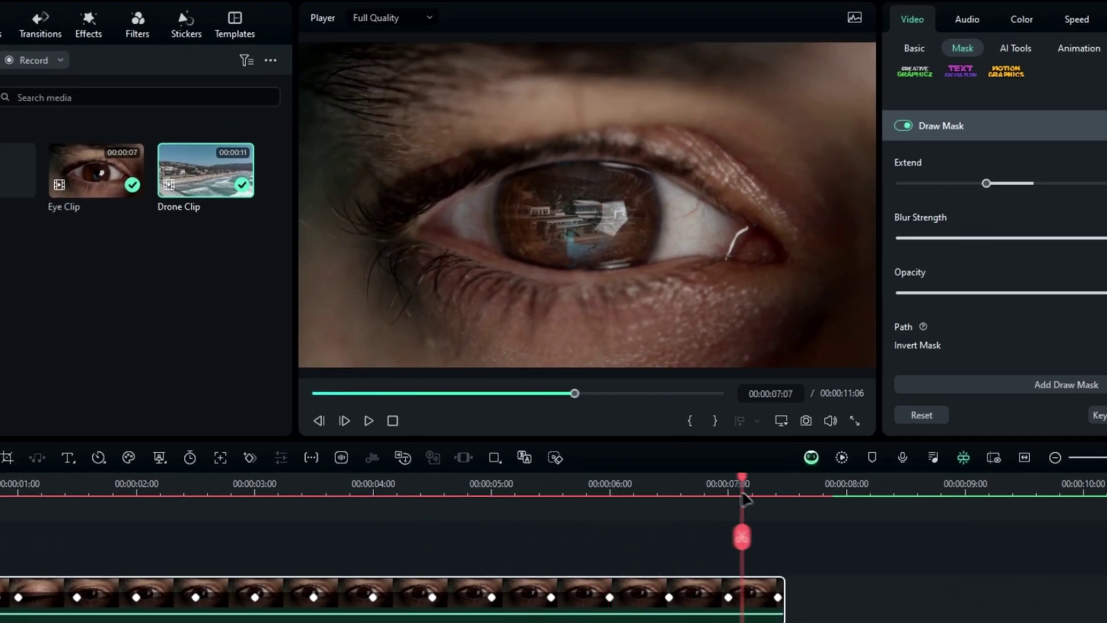
left_click_drag(594, 490, 445, 462)
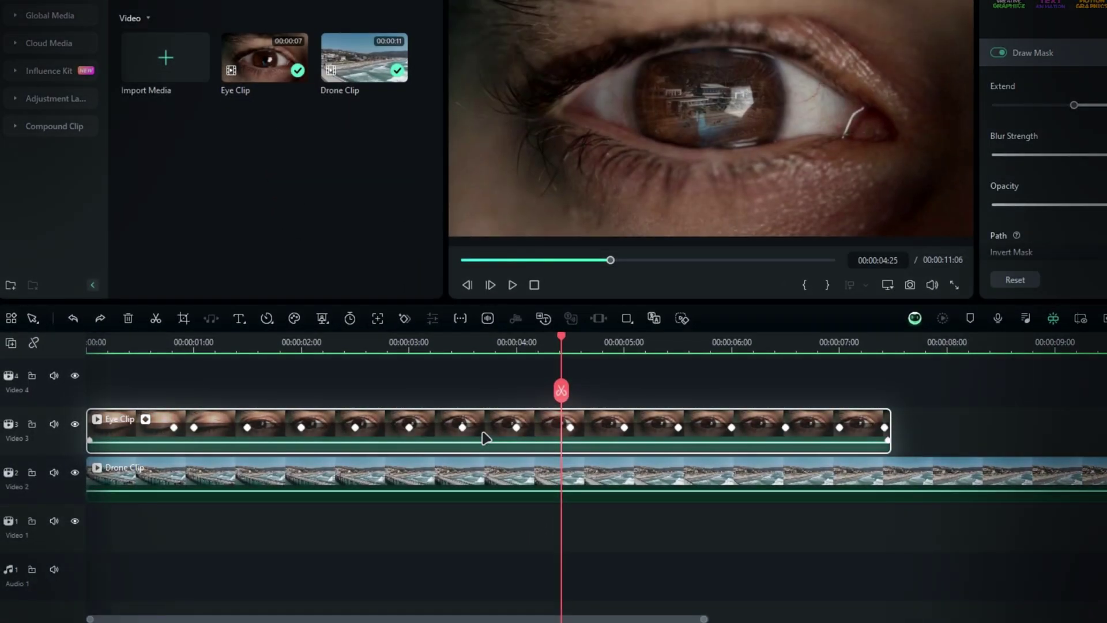
left_click_drag(190, 349, 47, 362)
key("ctrl+d")
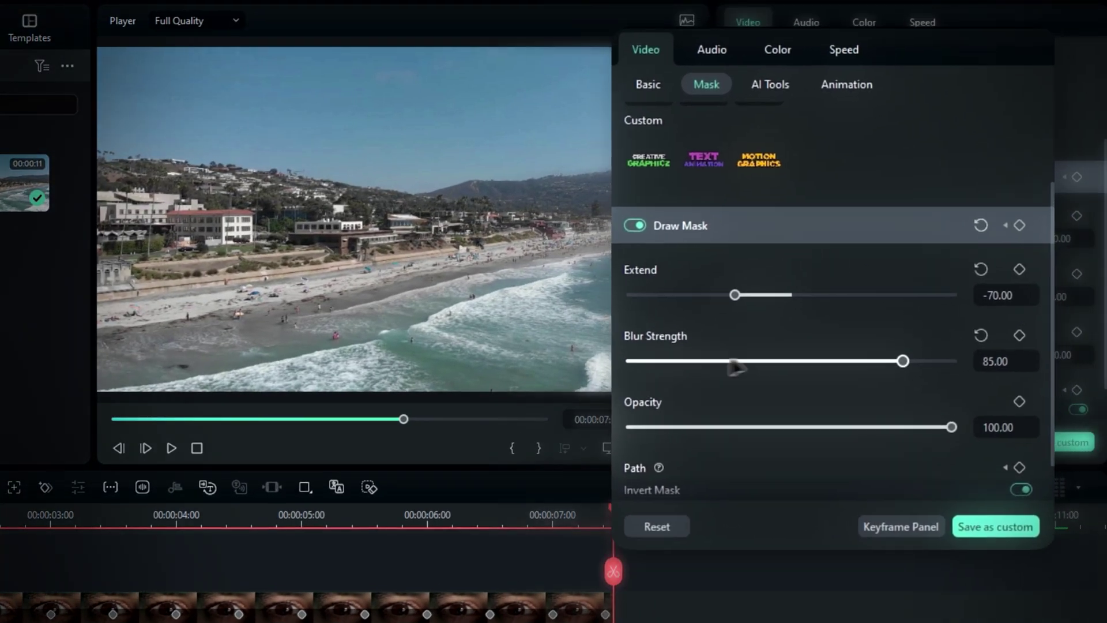
- Reset the mask on the duplicated Eye Clip and enable Motion Tracking for it
left_click(629, 570)
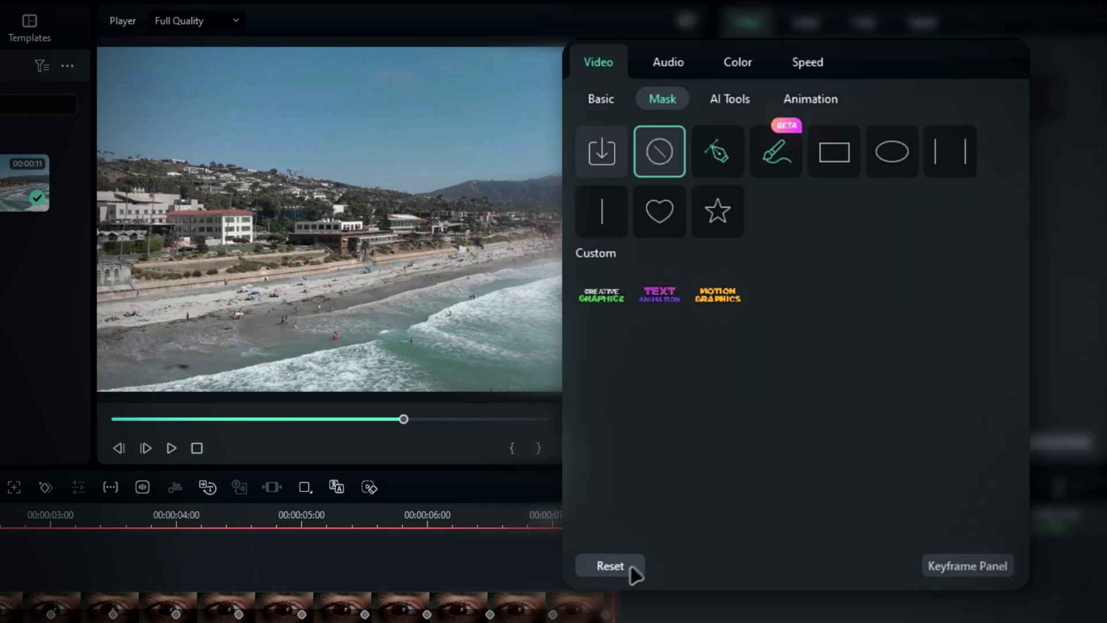
left_click(737, 101)
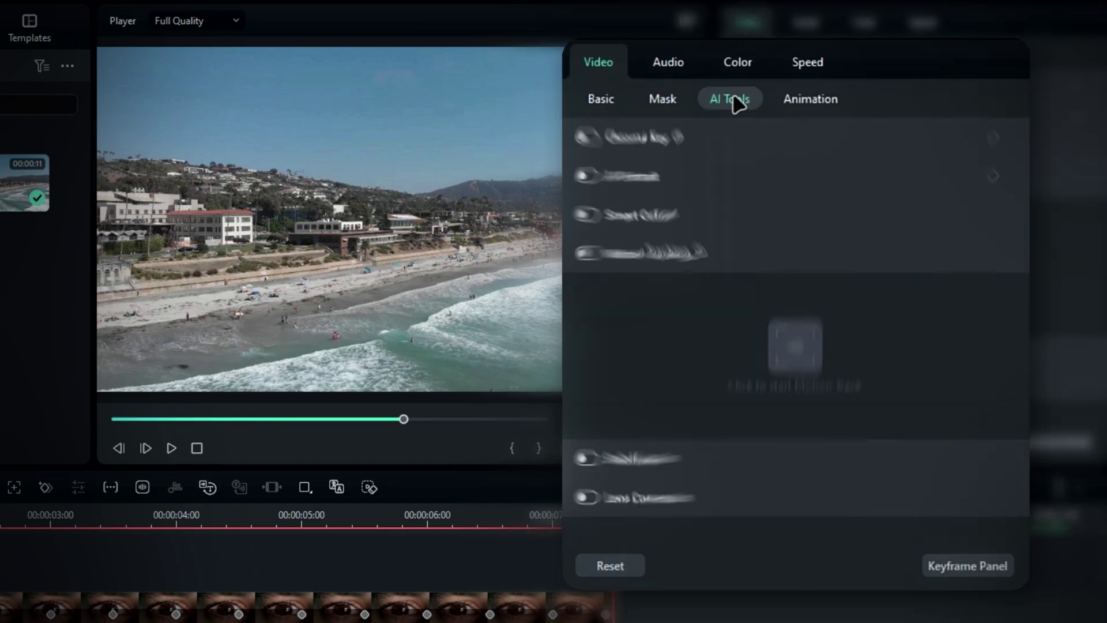
left_click(587, 253)
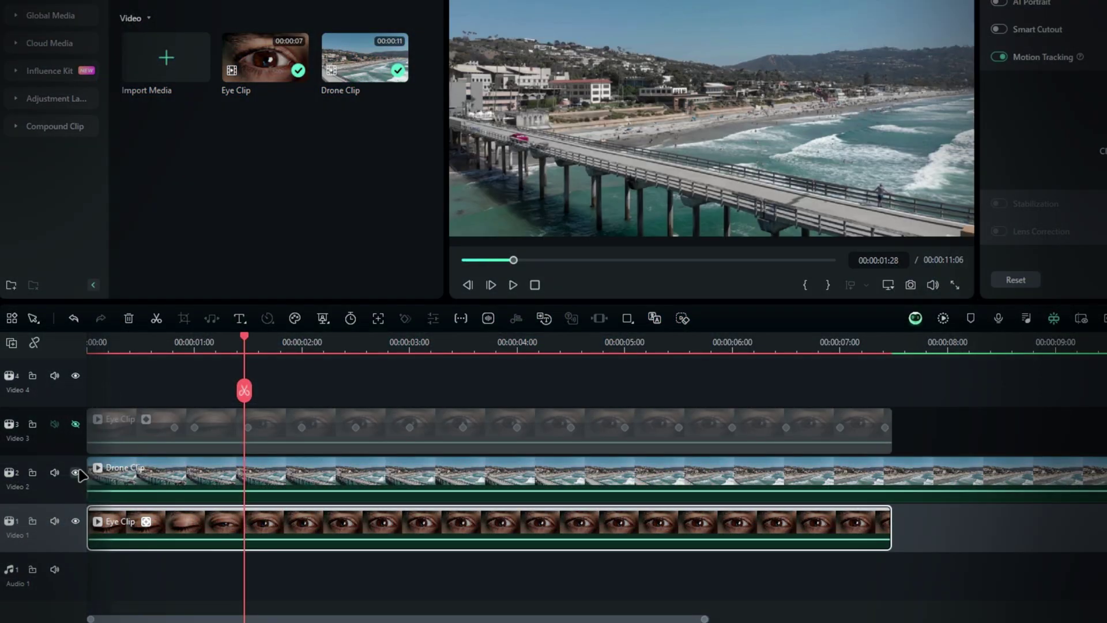
- Hide the Video 2 and Video 3 tracks and move the playhead to 00:00:01:01, where the eye starts opening
left_click(75, 473)
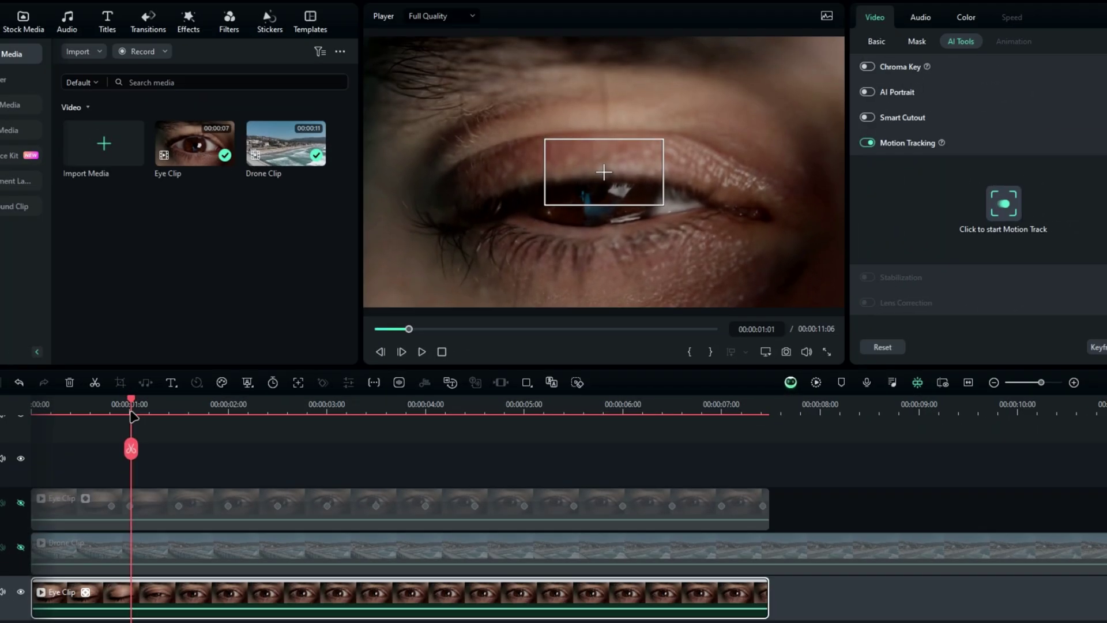
left_click_drag(195, 351, 194, 350)
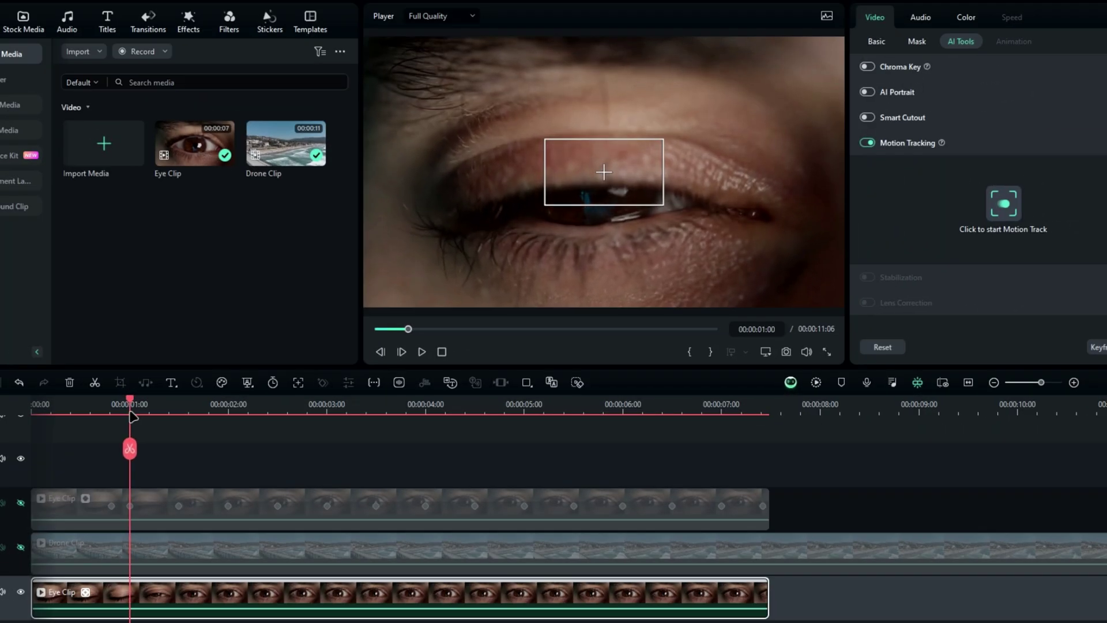
left_click_drag(131, 411, 133, 414)
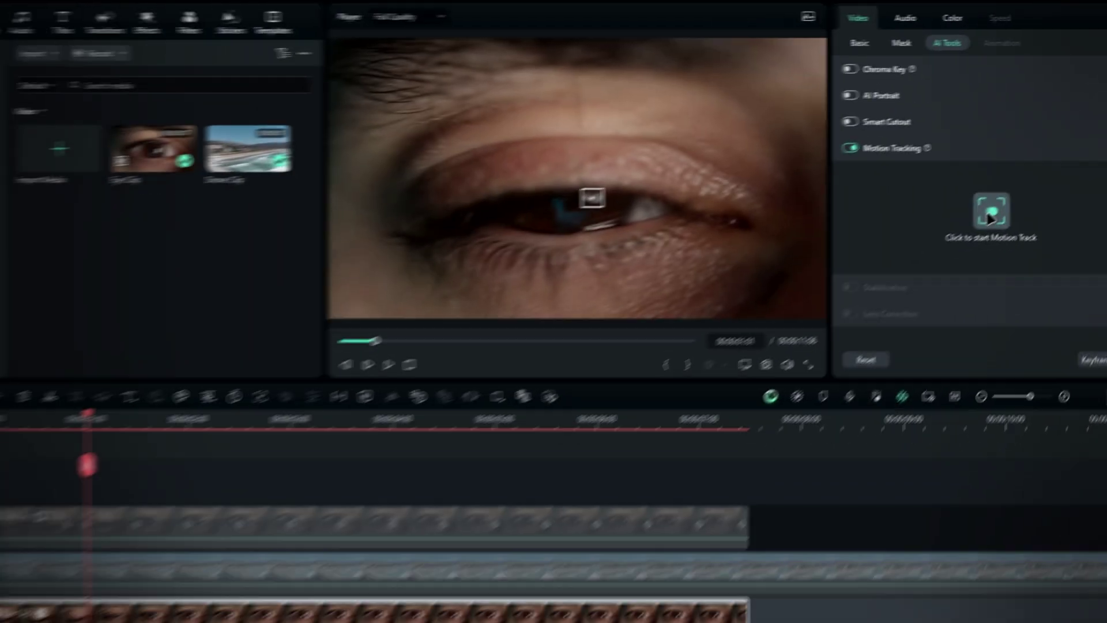
- Run the motion track on the light reflection in the eye and link it to Drone Clip
left_click(908, 266)
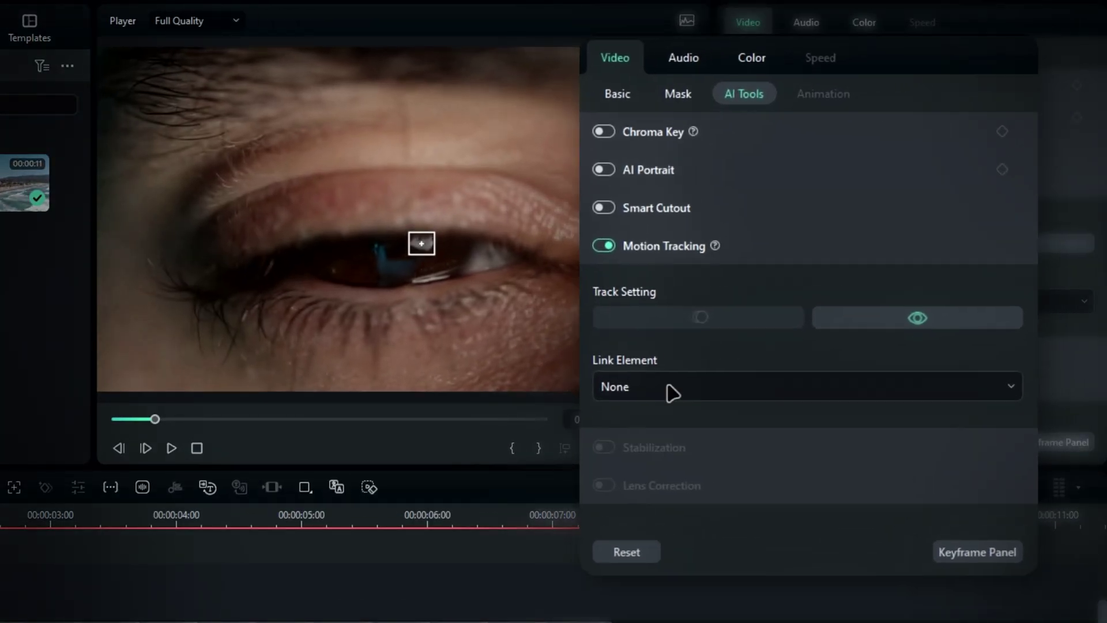
left_click(910, 237)
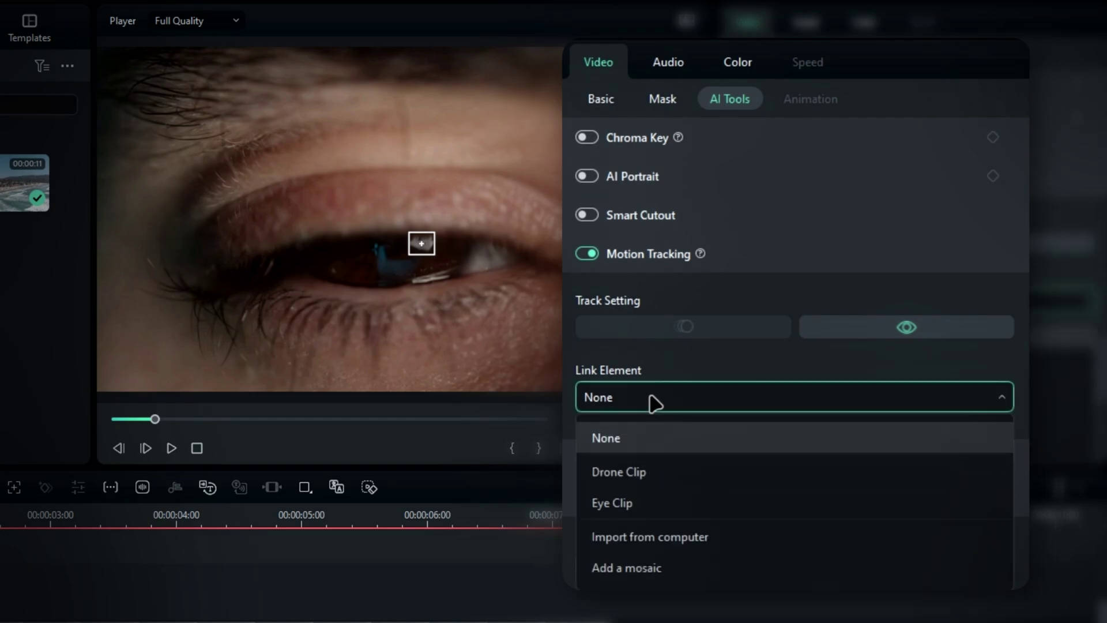
left_click(664, 471)
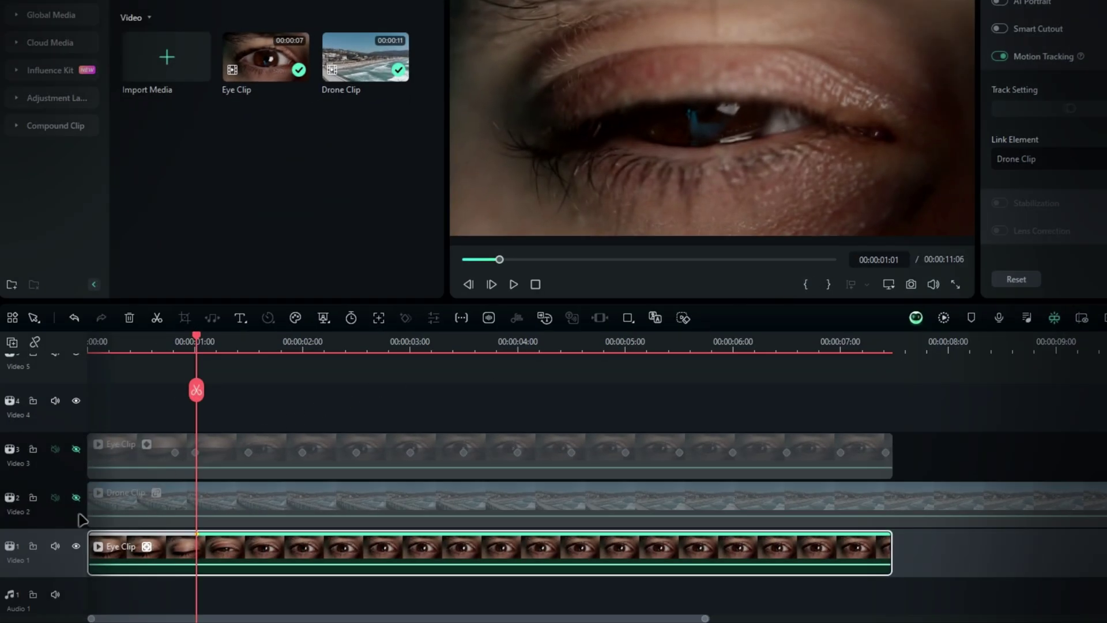
- Show the Video 2 and Video 3 tracks again and hide the Video 1 track
left_click(75, 498)
left_click(75, 449)
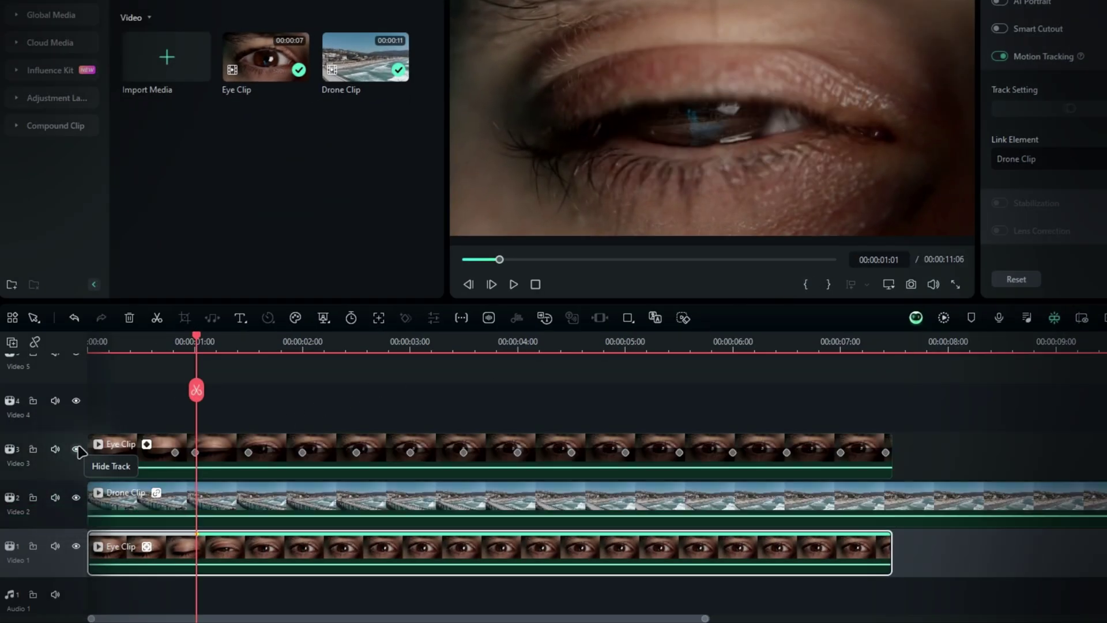
left_click(75, 546)
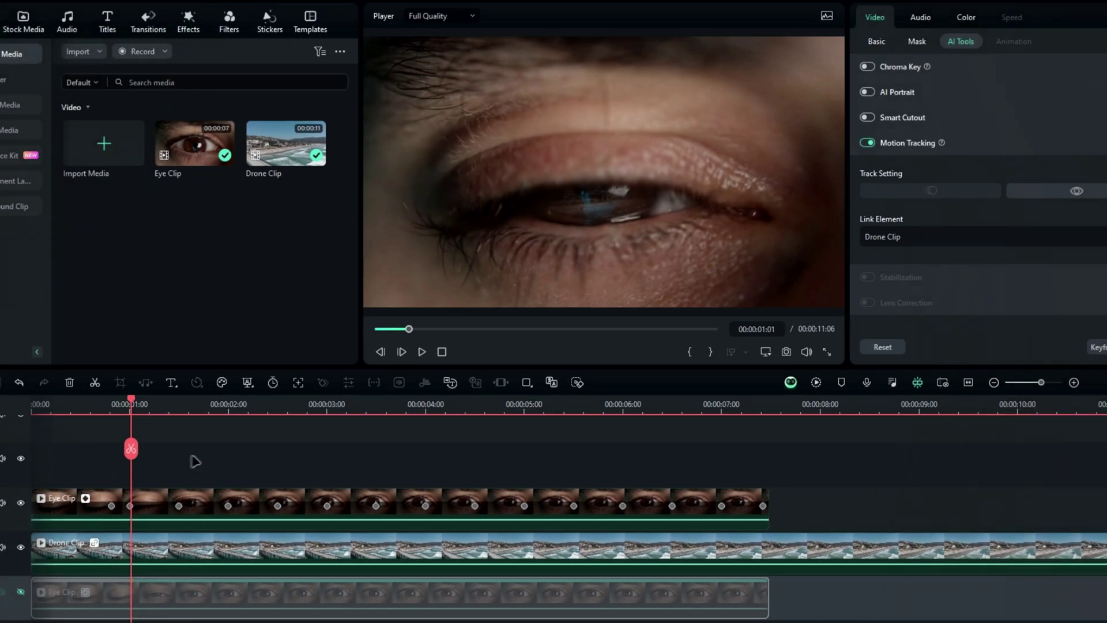
- Scale Drone Clip to 108% and reposition it so the coastline scenery sits within the iris
left_click_drag(164, 411, 339, 454)
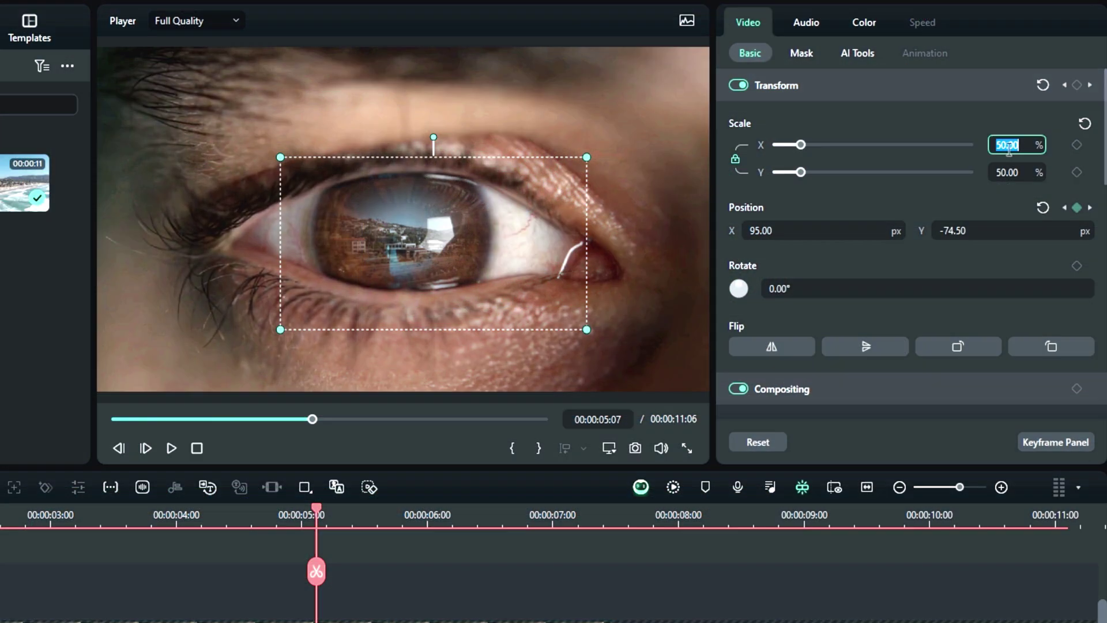
type("108")
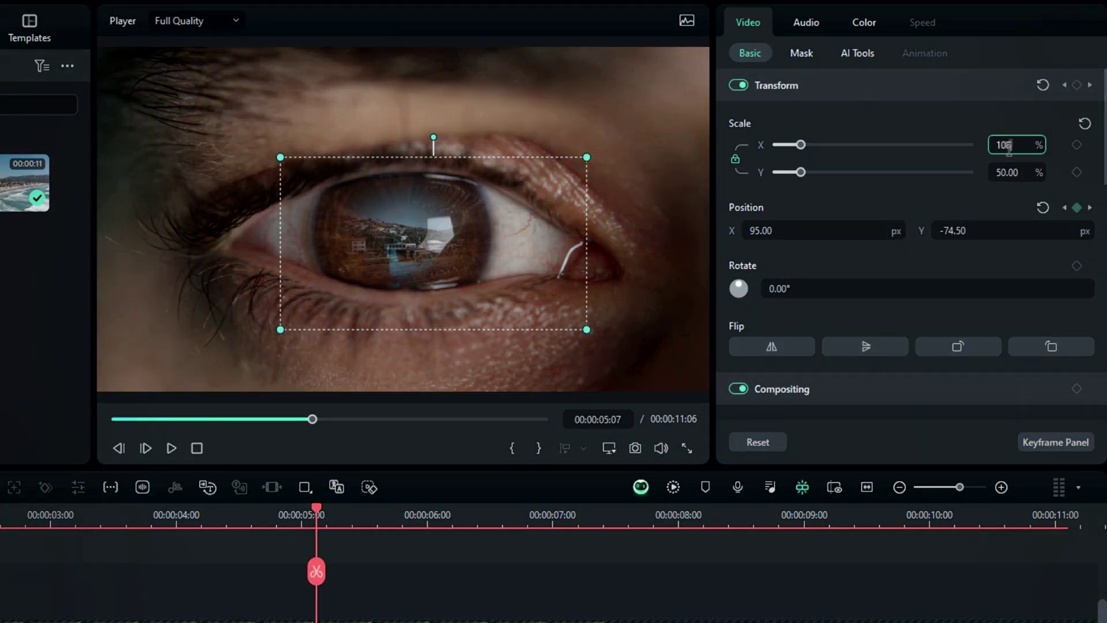
key("Return")
left_click_drag(592, 195, 621, 203)
left_click_drag(423, 260, 444, 260)
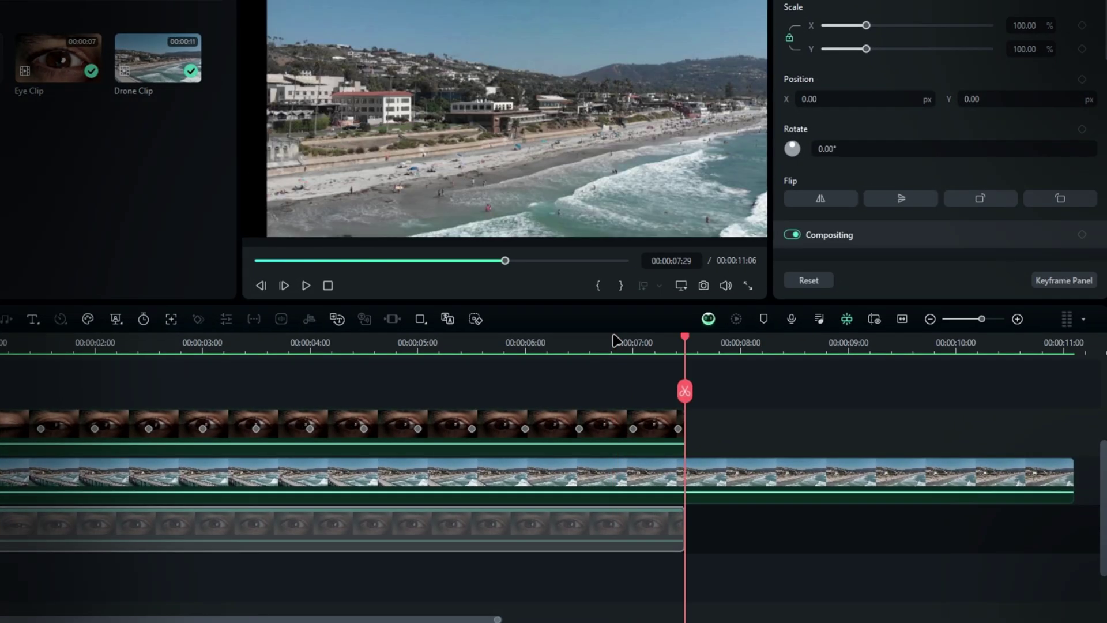
- Split Drone Clip at 00:00:07:29, where Eye Clip ends, and split the upper Eye Clip at 00:00:06:24
left_click(744, 473)
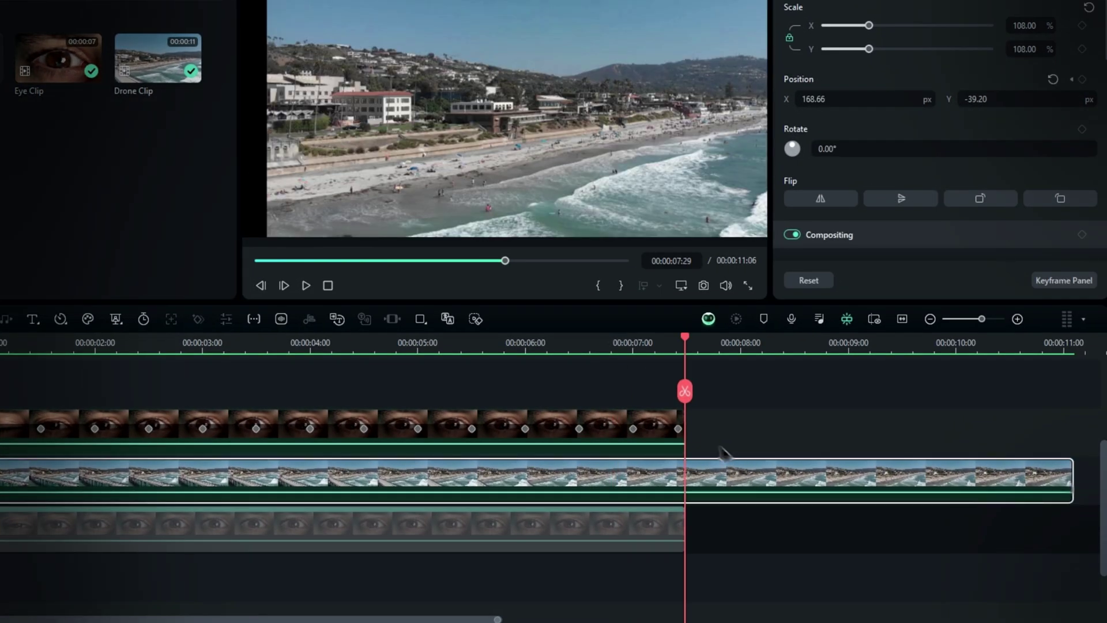
left_click(685, 392)
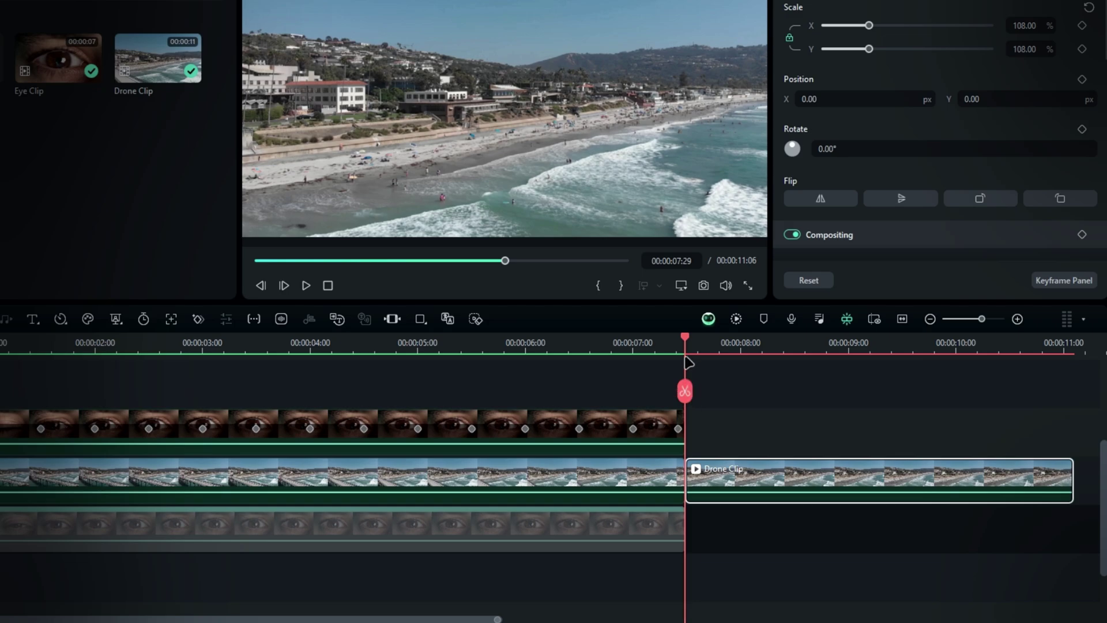
key("shift+Left")
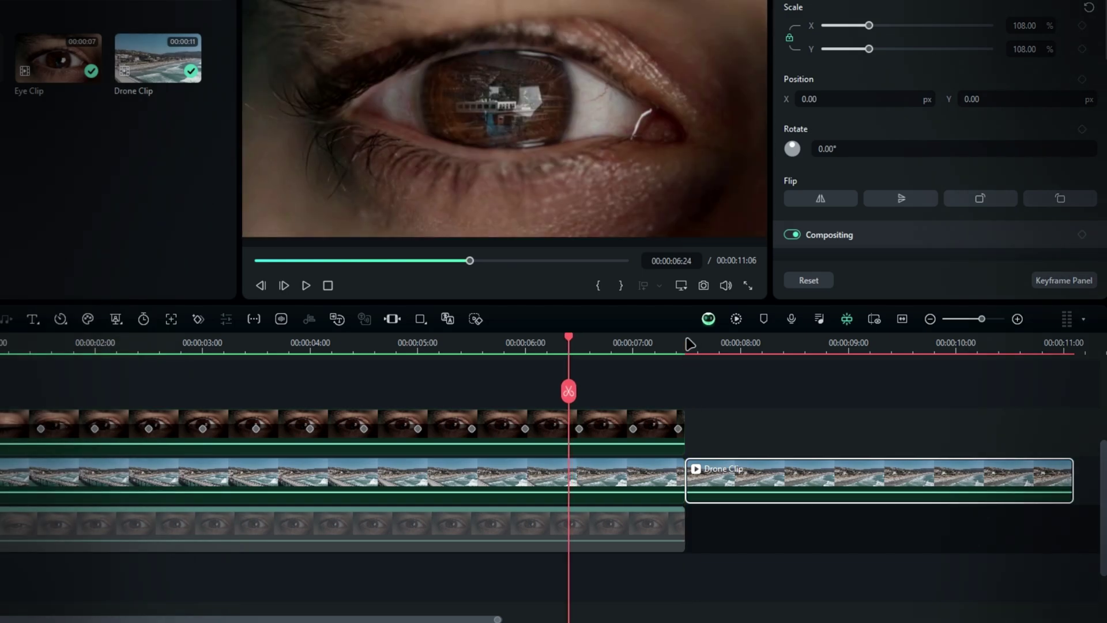
left_click(605, 425)
left_click(568, 391)
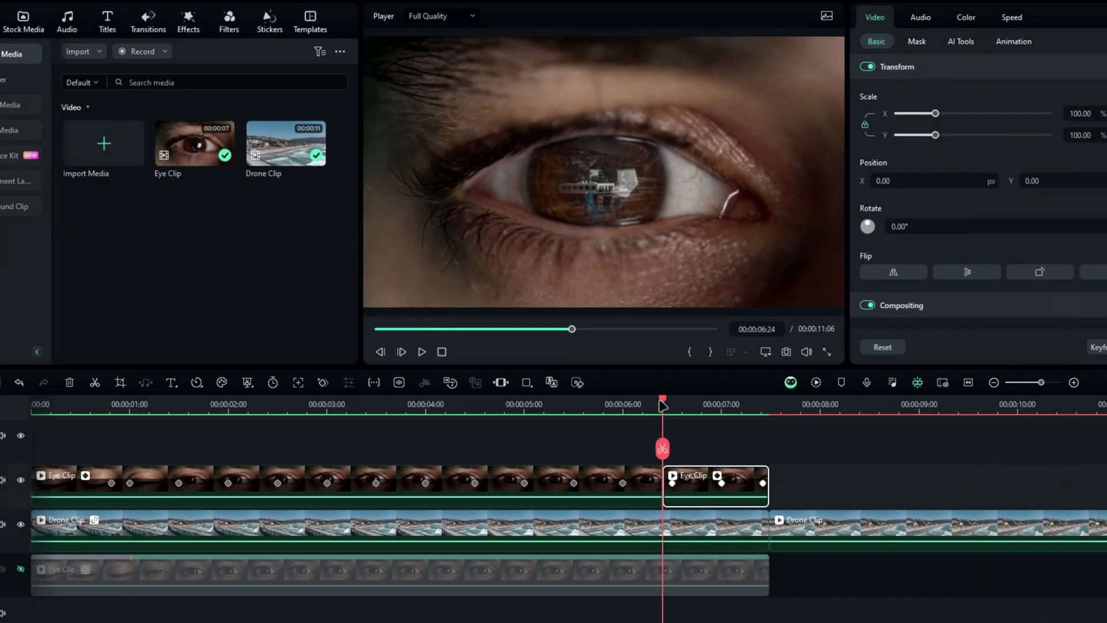
- Add scale and position keyframes to the second segment of the upper Eye Clip at its start, 00:00:06:24
mouse_move(674, 405)
left_mouse_down()
mouse_move(744, 405)
mouse_move(688, 407)
left_mouse_up()
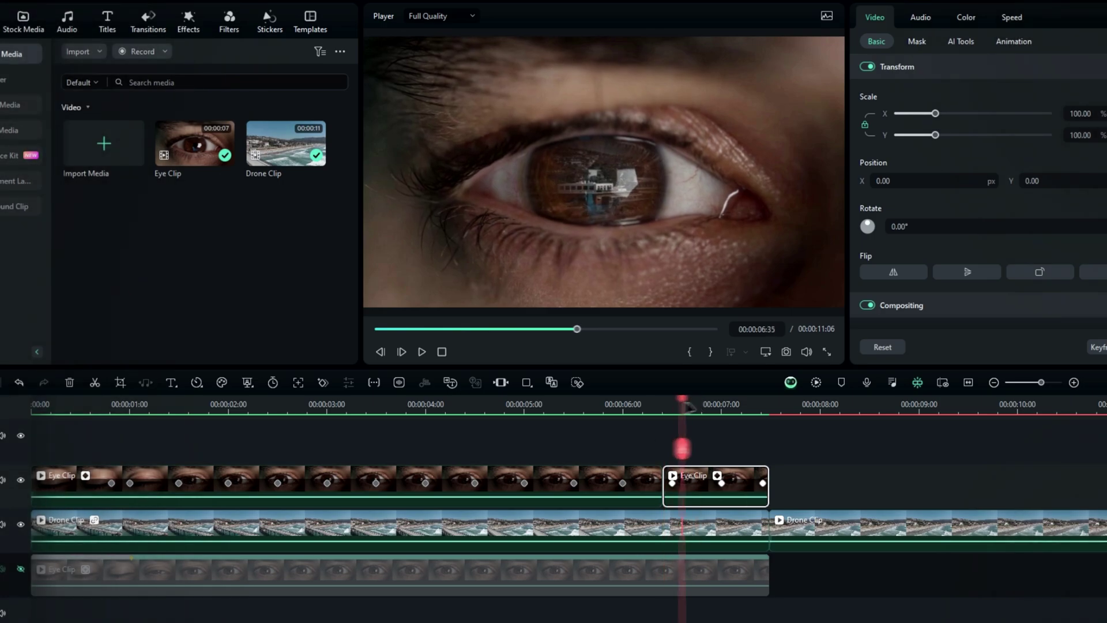
left_click_drag(759, 403, 662, 409)
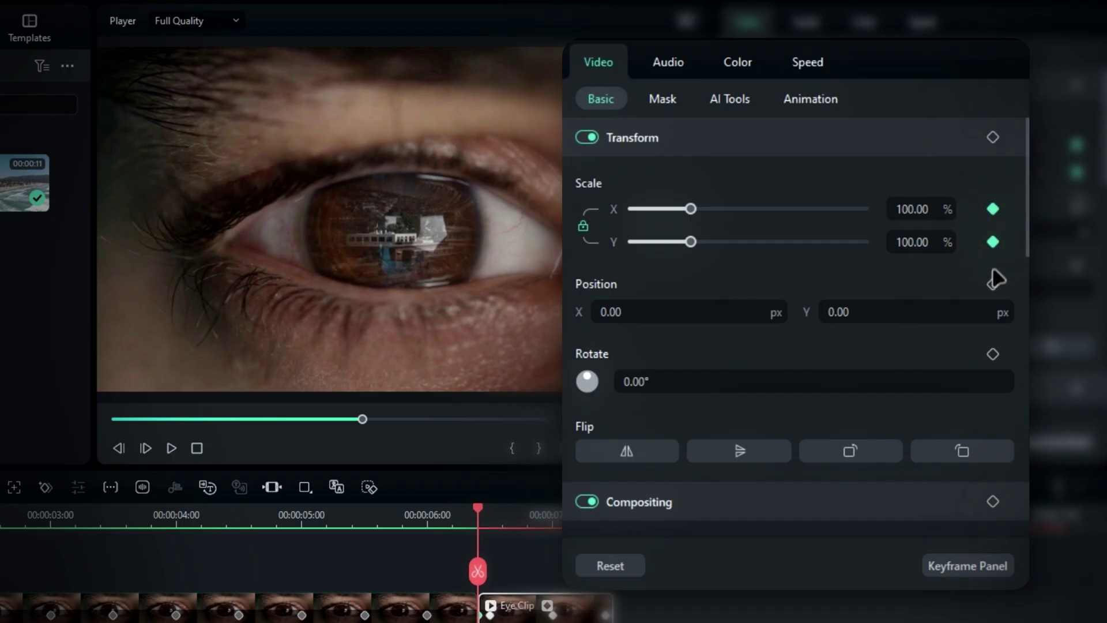
left_click(993, 285)
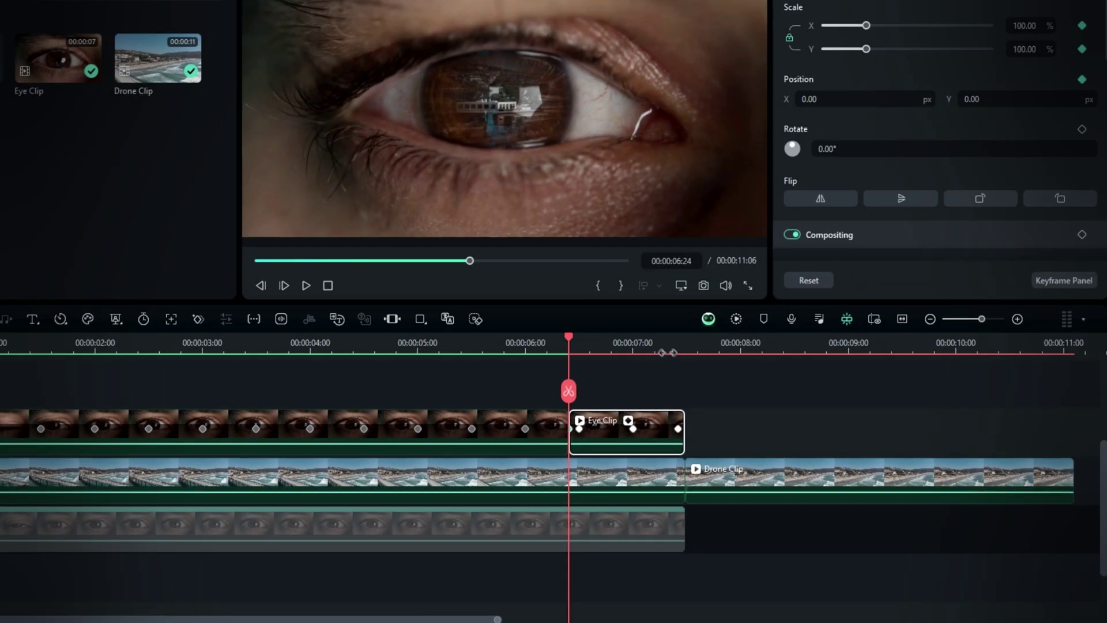
- At 00:00:07:16, set the Eye Clip segment's scale to 1500% and position to X 125, Y 110, with the keyframe moved to the segment's end
left_click(663, 352)
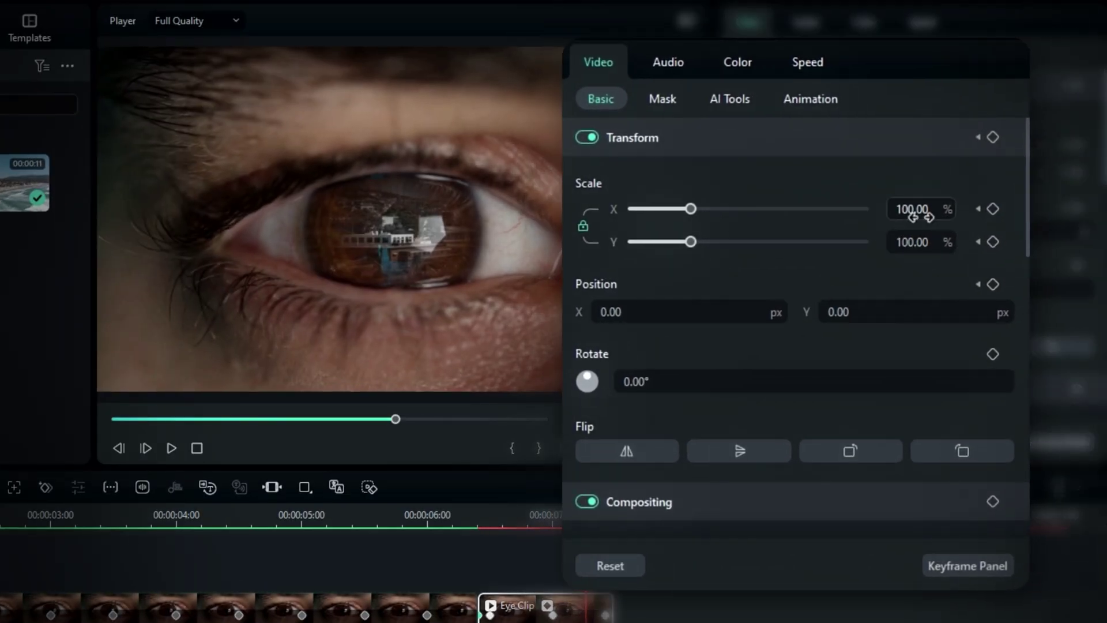
left_click(921, 216)
type("1500")
key("Return")
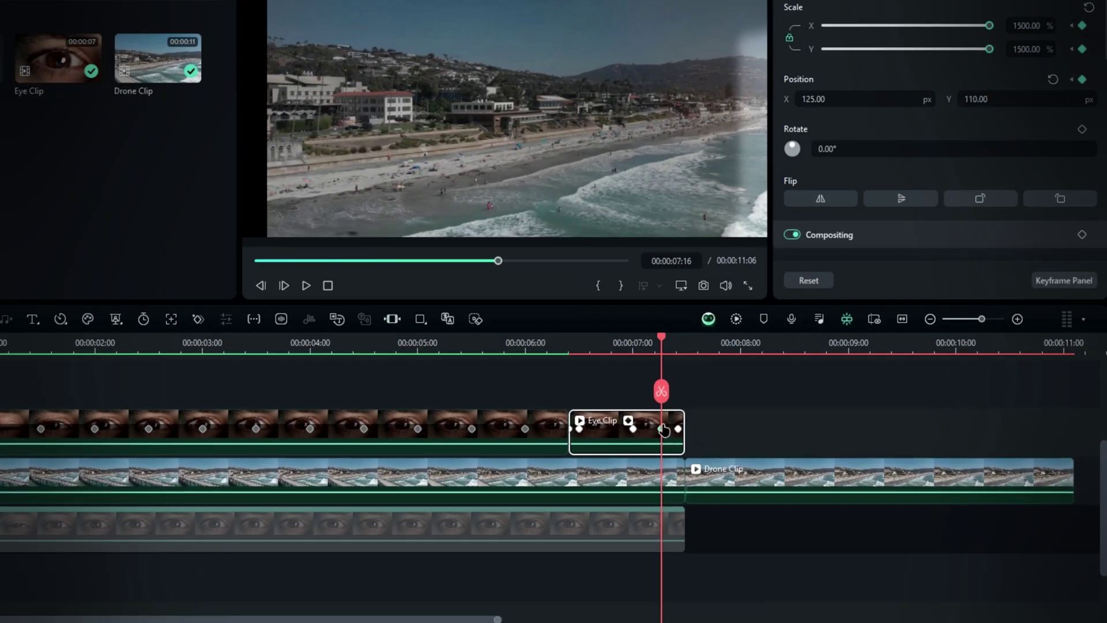
left_click_drag(707, 424, 707, 426)
- Change the interpolation of the segment's scale and position keyframes from linear to a smooth eased curve
left_click(592, 357)
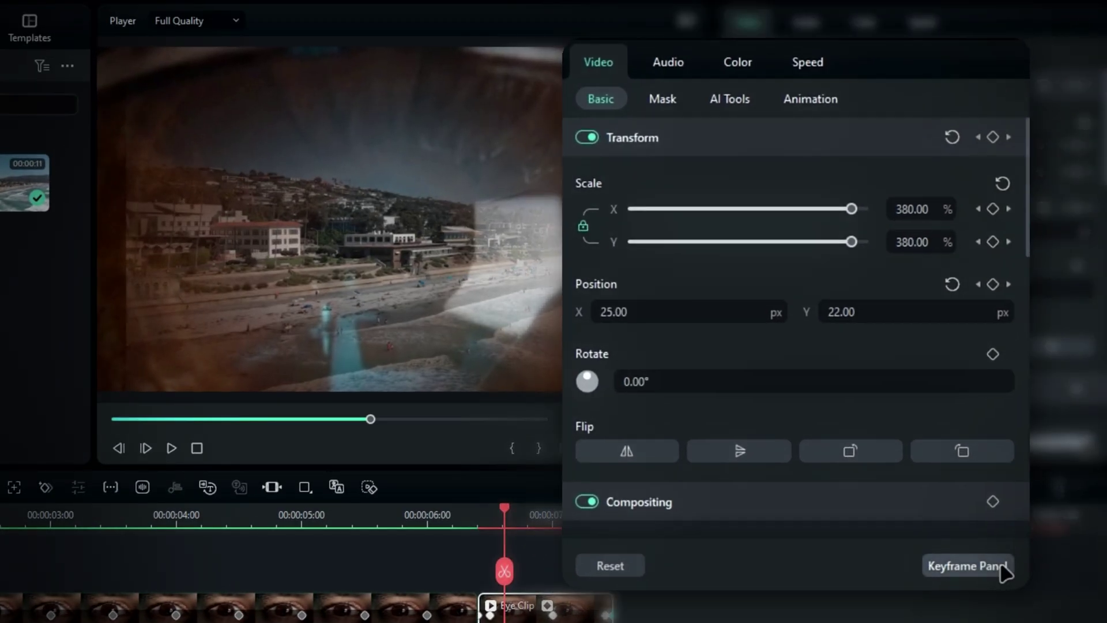
left_click(1004, 571)
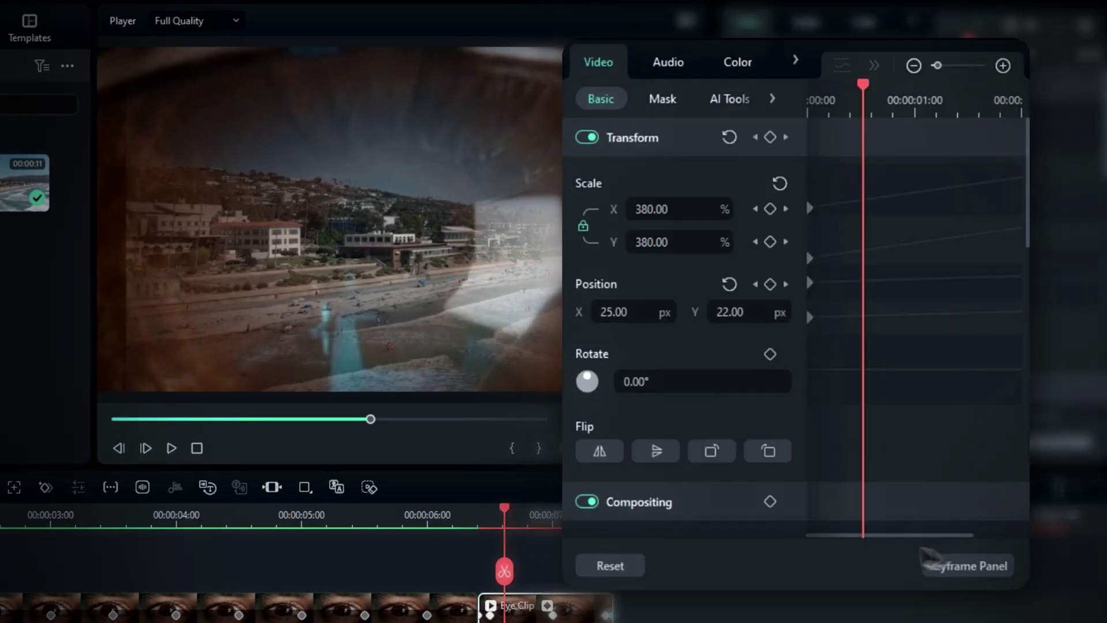
right_click(810, 207)
left_click(834, 248)
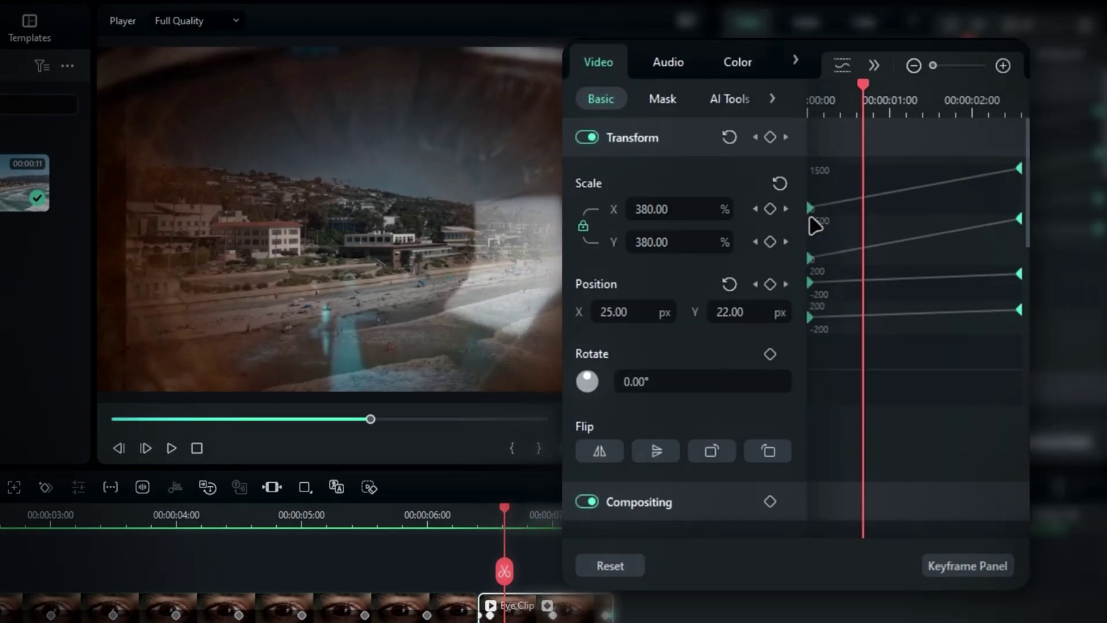
right_click(812, 223)
left_click(842, 317)
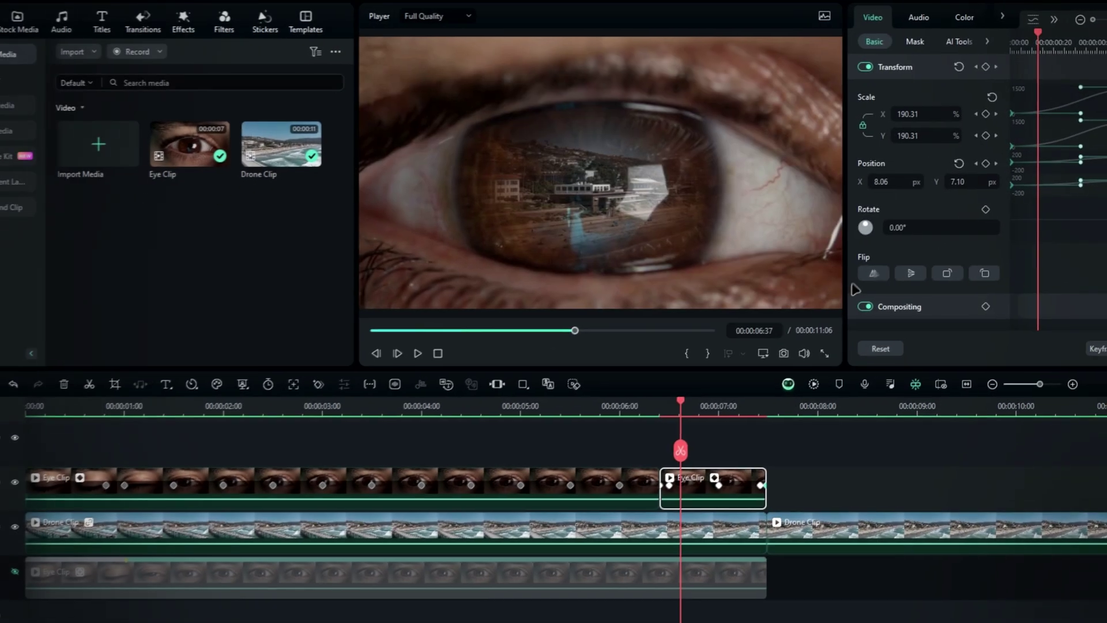
- Trim the first Drone Clip segment to end at 00:00:06:48 and extend the second segment's start back to meet it
left_click_drag(684, 407, 706, 379)
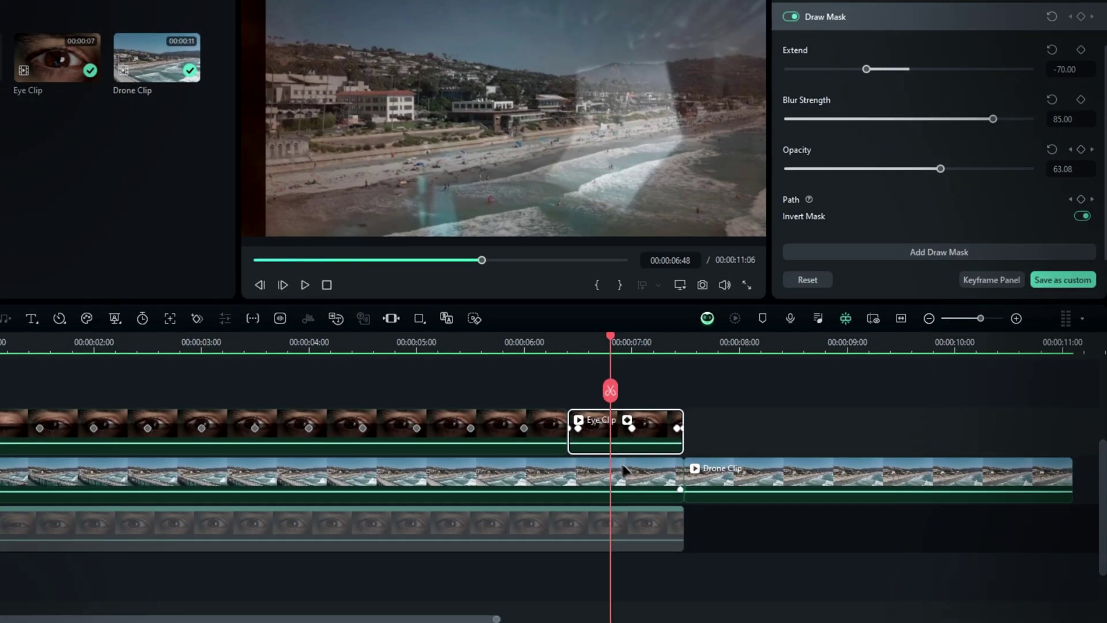
left_click(734, 529)
left_click_drag(683, 468, 612, 468)
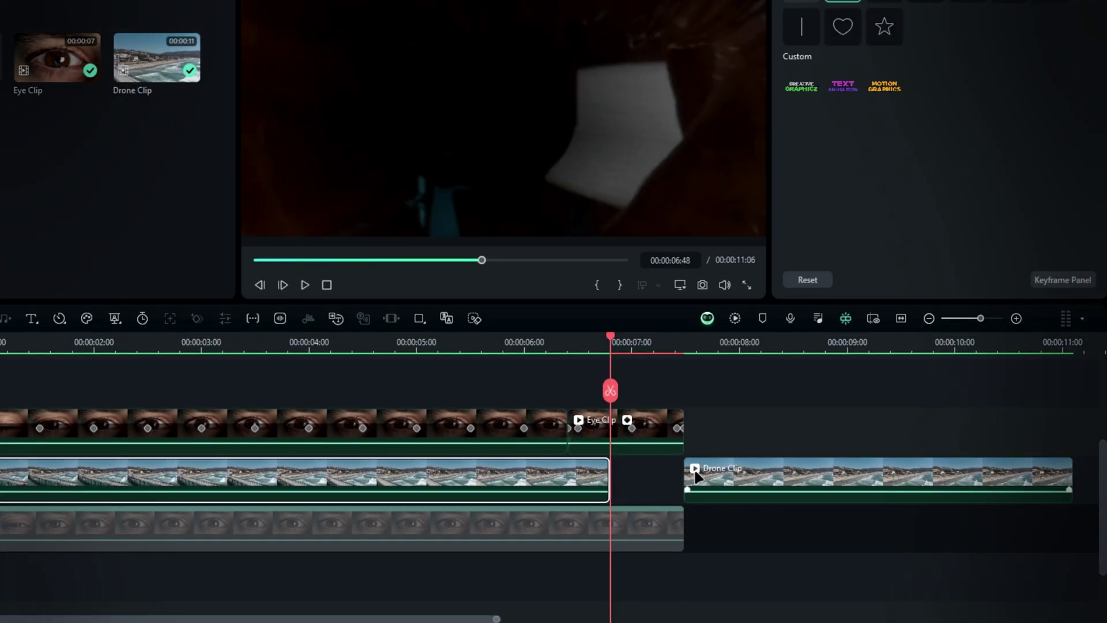
left_click_drag(686, 468, 608, 458)
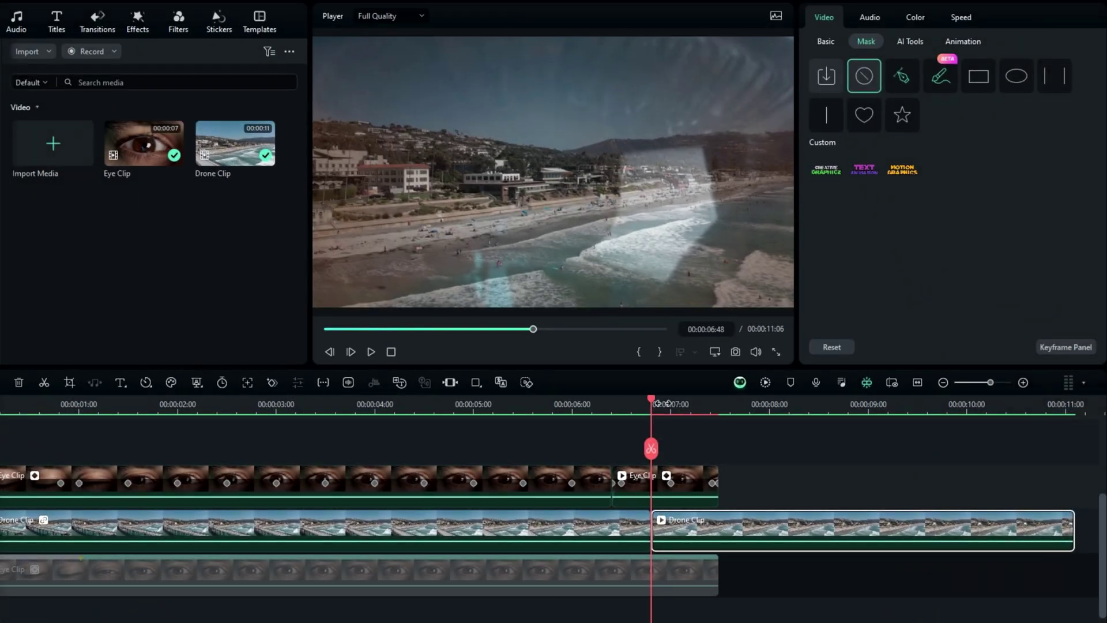
- Add a transition at the cut between the two Drone Clip segments
left_click_drag(651, 406, 654, 407)
left_click(97, 22)
left_click_drag(65, 128, 720, 537)
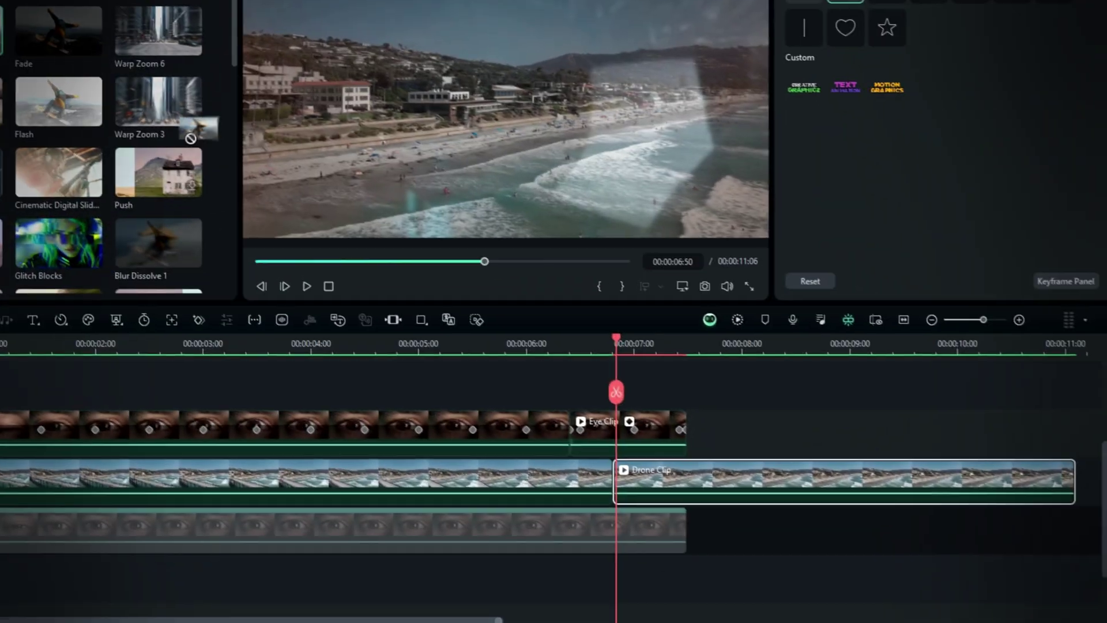
left_click_drag(687, 490, 686, 490)
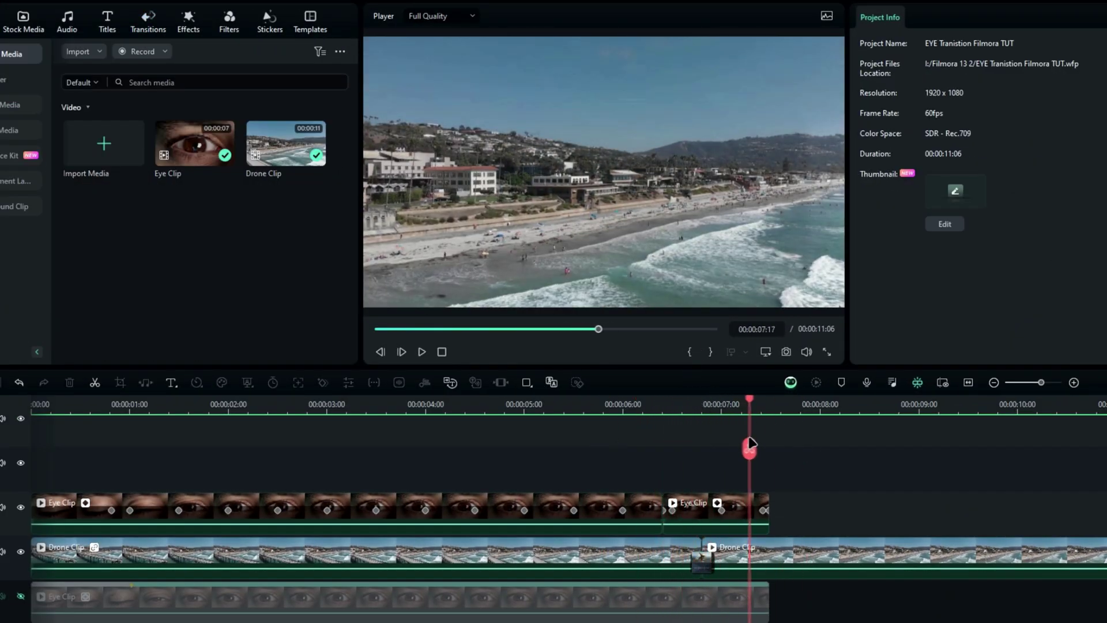
- Place an adjustment layer above the second upper Eye Clip segment and cut off the part extending beyond the segment's end
mouse_move(685, 436)
left_mouse_down()
mouse_move(673, 439)
mouse_move(714, 444)
mouse_move(682, 443)
left_mouse_up()
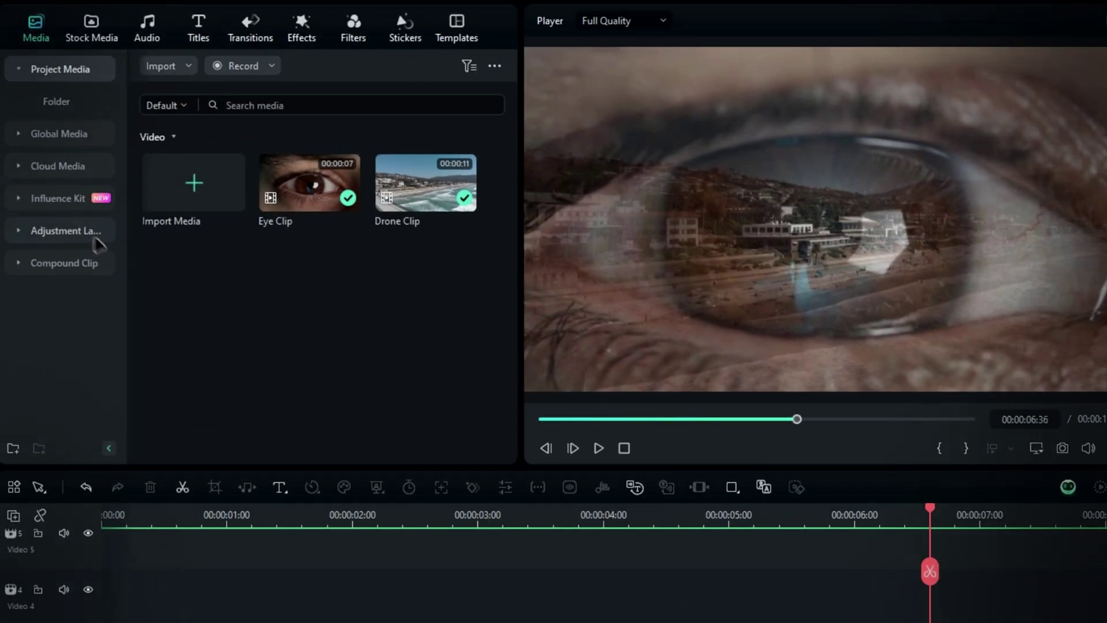
left_click(87, 230)
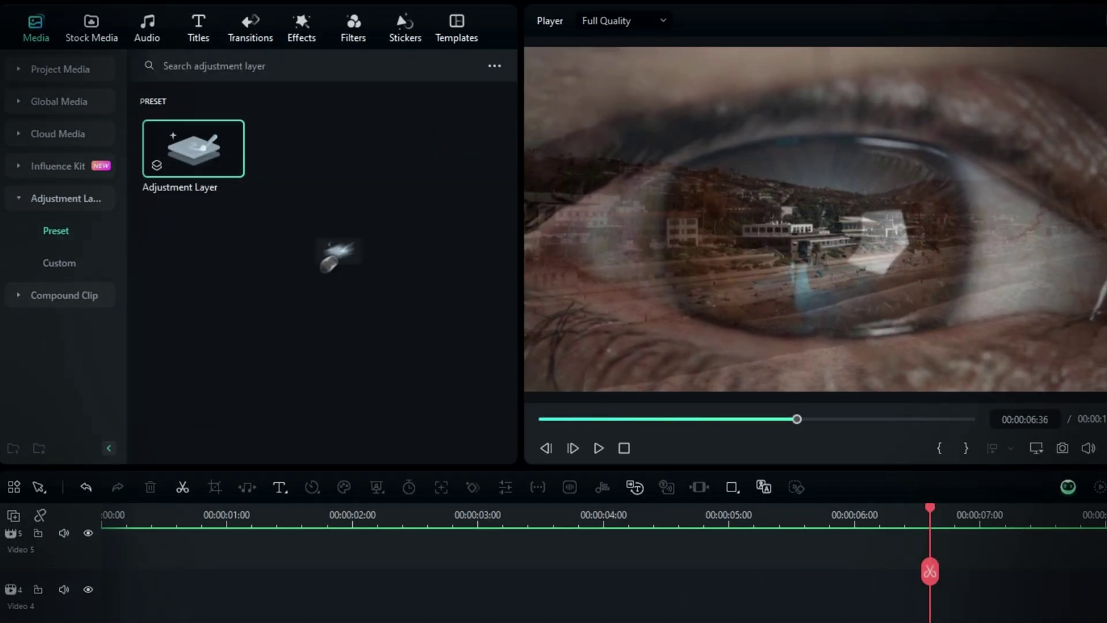
left_click_drag(332, 260, 907, 606)
left_click_drag(930, 509, 943, 510)
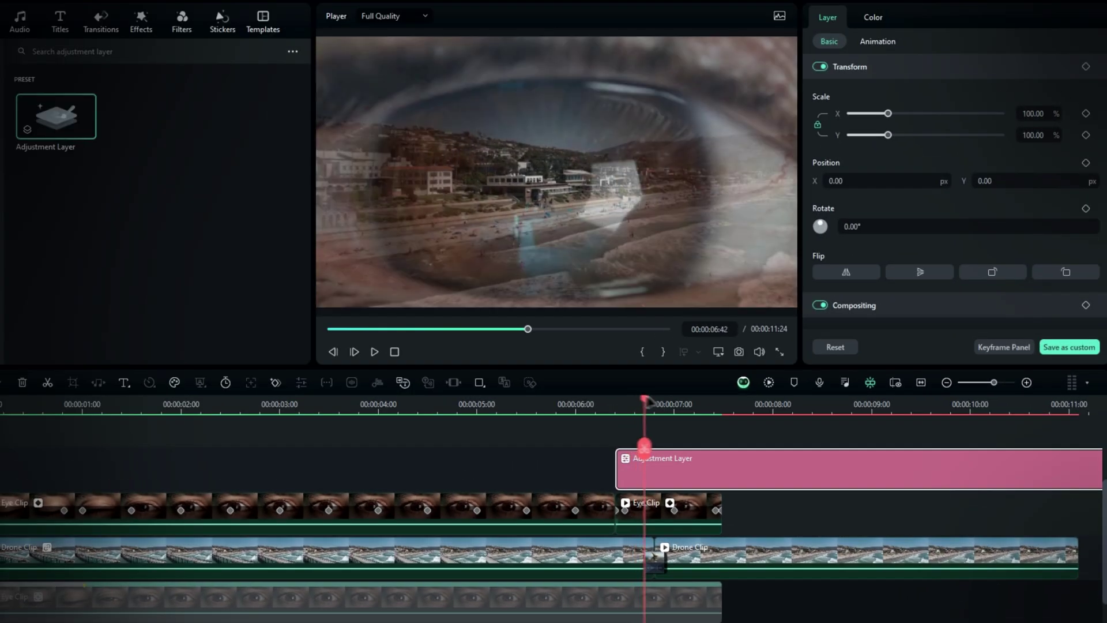
left_click_drag(646, 402, 654, 424)
left_click(723, 447)
key("Delete")
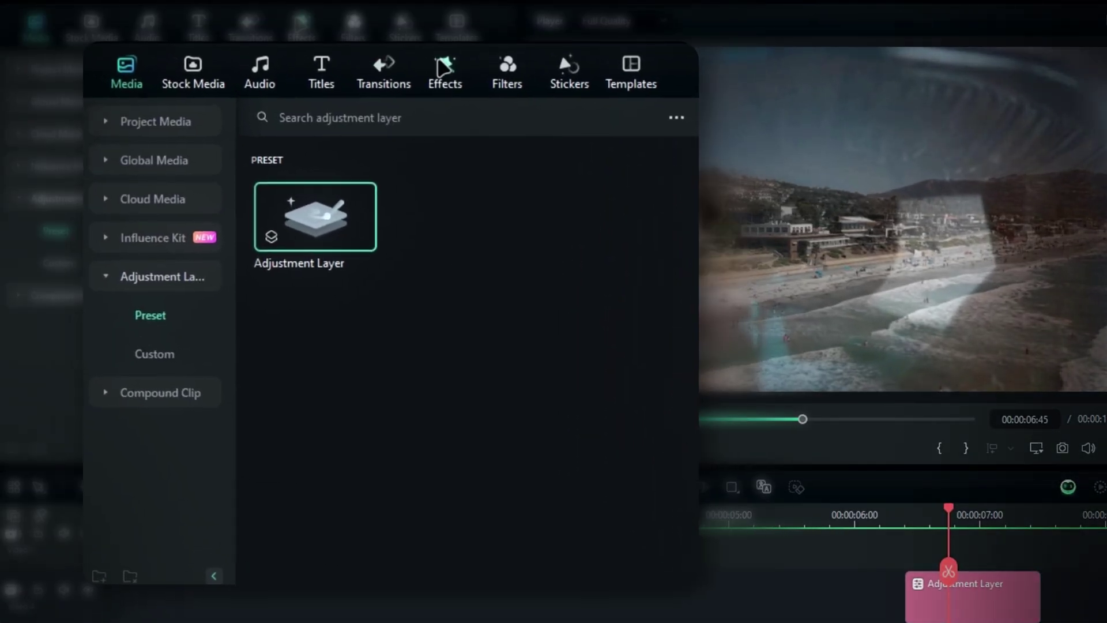
- Apply the BCC Plus Glow effect from the Boris FX Plus Lights collection to the adjustment layer
left_click(142, 22)
left_click(207, 157)
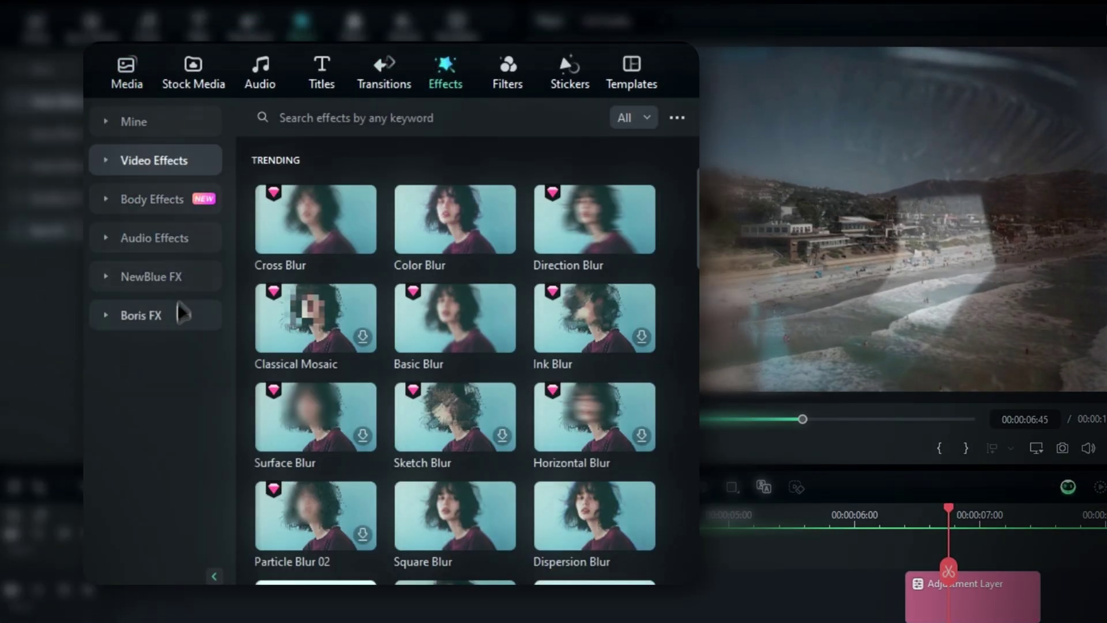
left_click(181, 316)
scroll(494, 375, "down", 3)
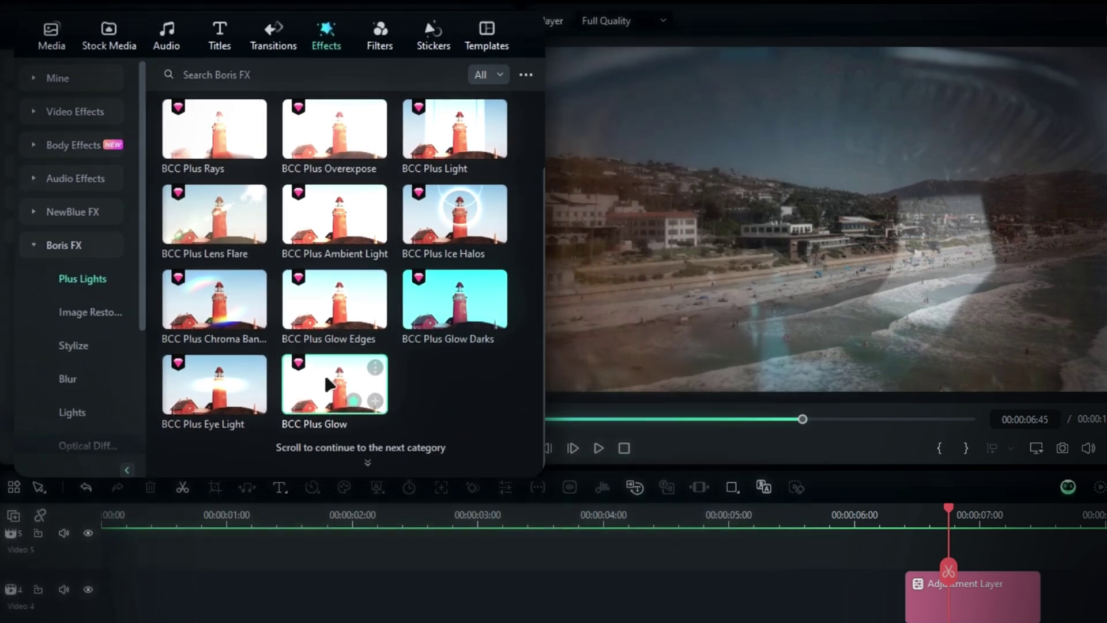
left_click_drag(443, 475, 923, 594)
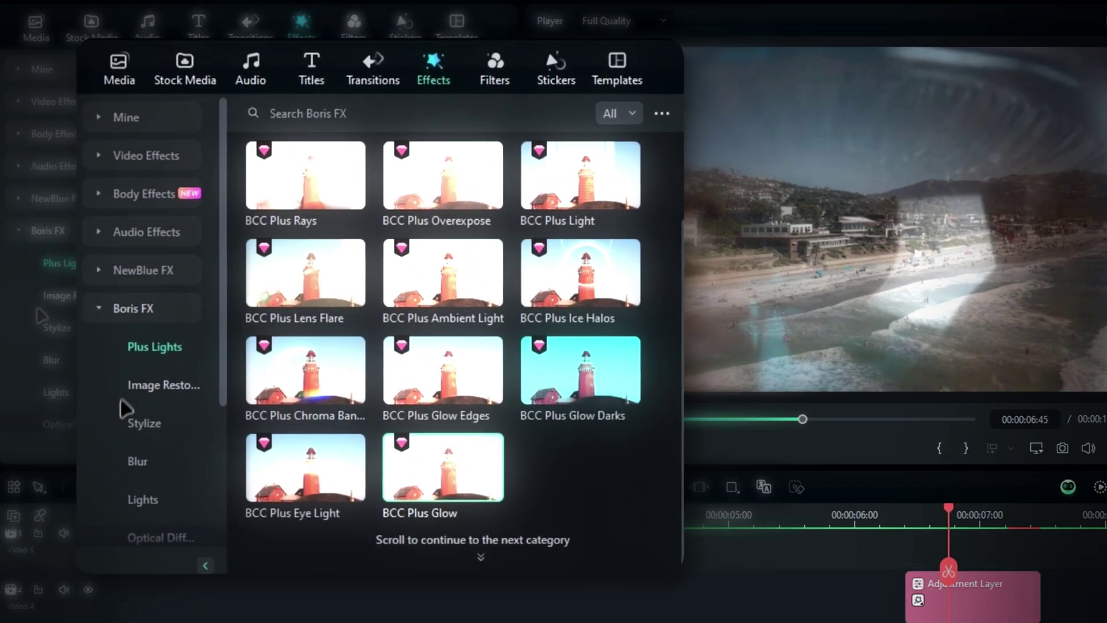
- Apply the BCC Prism effect from the Boris FX Stylize collection to the adjustment layer
left_click(66, 331)
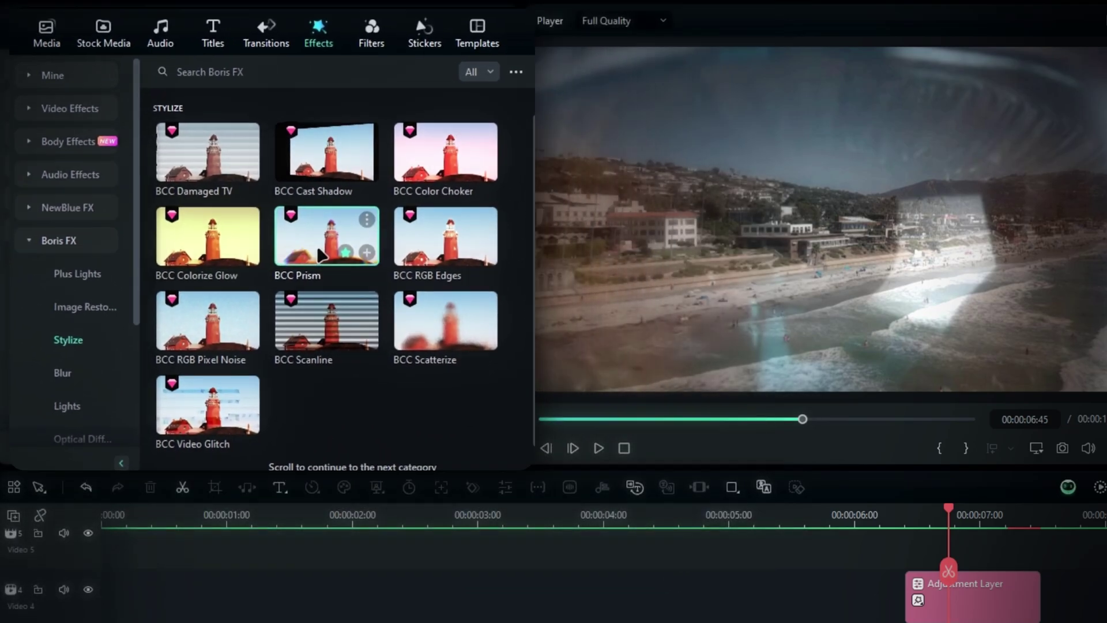
left_click_drag(440, 324, 927, 601)
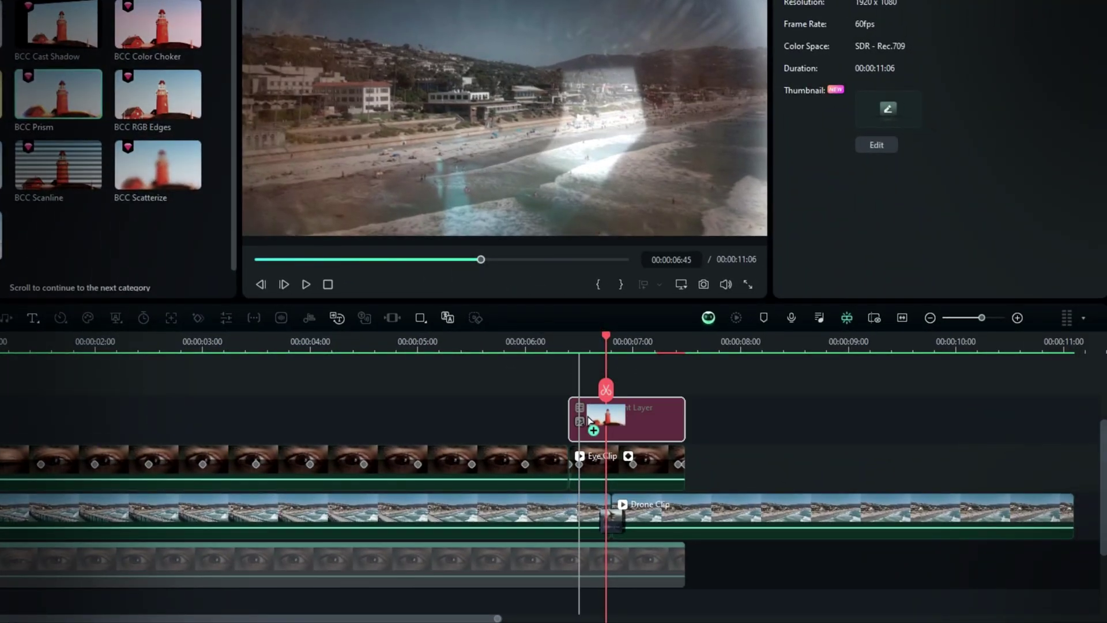
left_click_drag(587, 416, 587, 416)
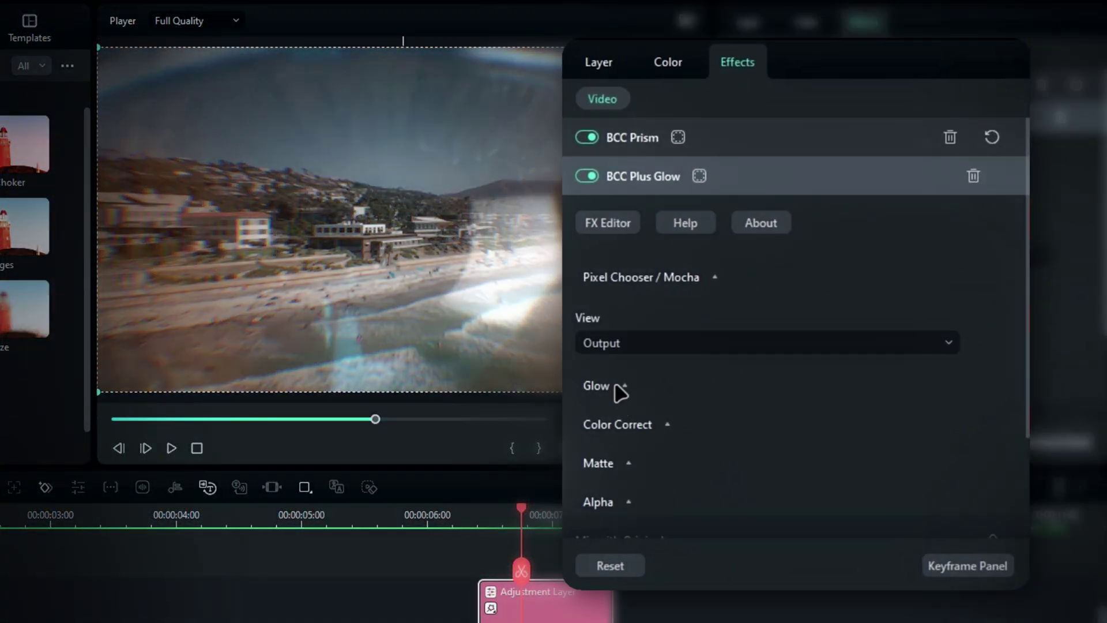
- Set the BCC Plus Glow effect's Brightness to 250 and both Blur X and Blur Y to 100
left_click(623, 387)
scroll(741, 427, "down", 2)
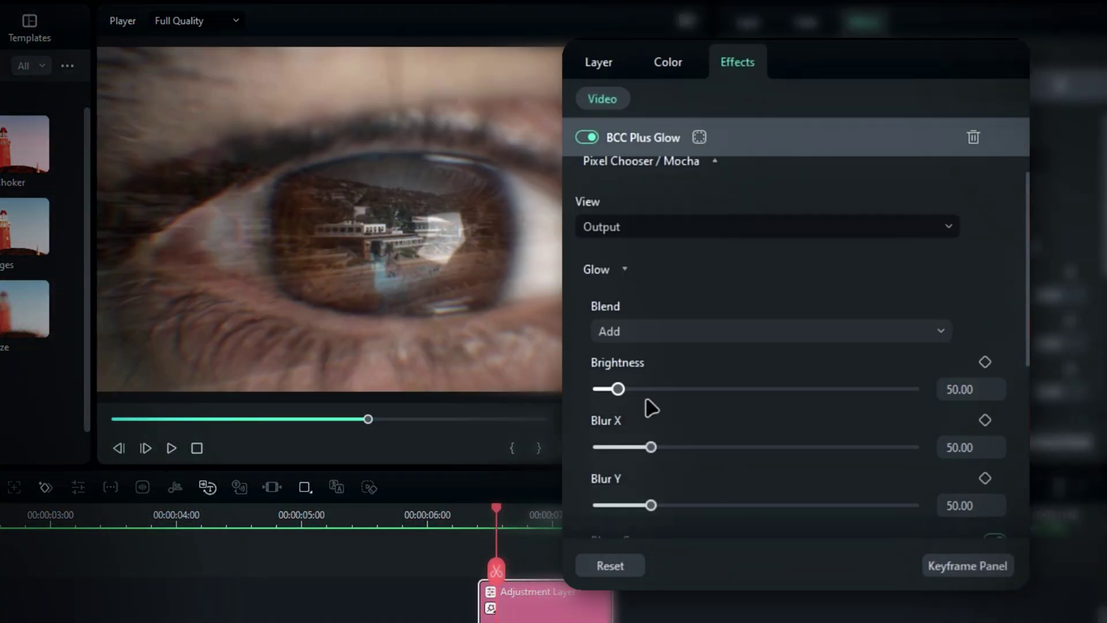
scroll(652, 408, "down", 1)
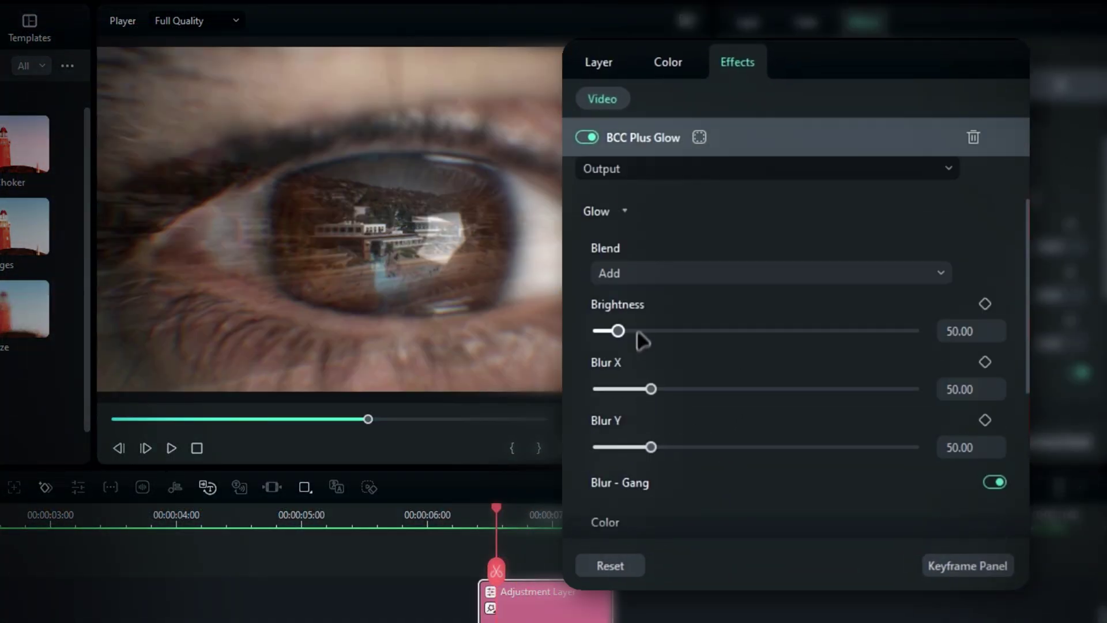
left_click_drag(632, 326, 675, 331)
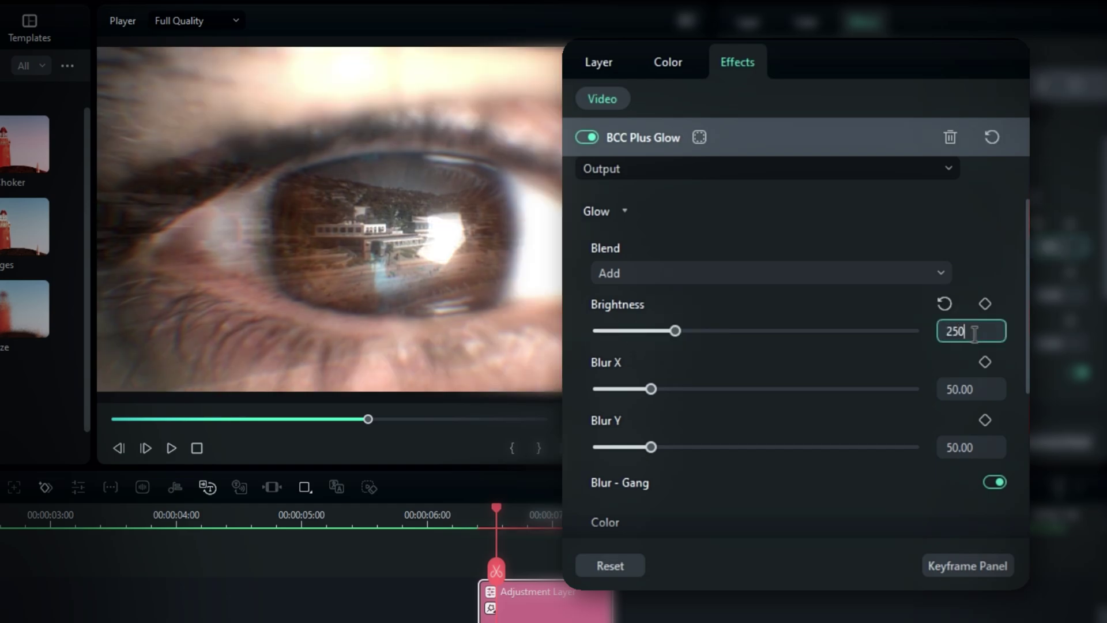
left_click(972, 382)
type("100")
left_click(960, 450)
type("1")
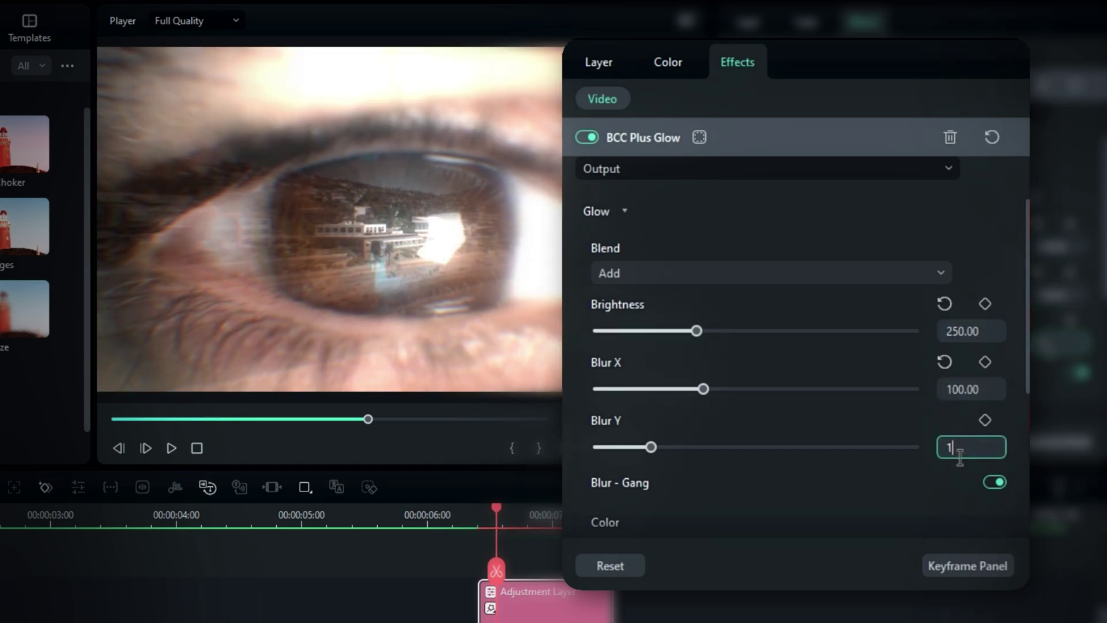
type("00")
key("Return")
- Set the Matte Position of the BCC Plus Glow effect to 90
scroll(816, 456, "down", 5)
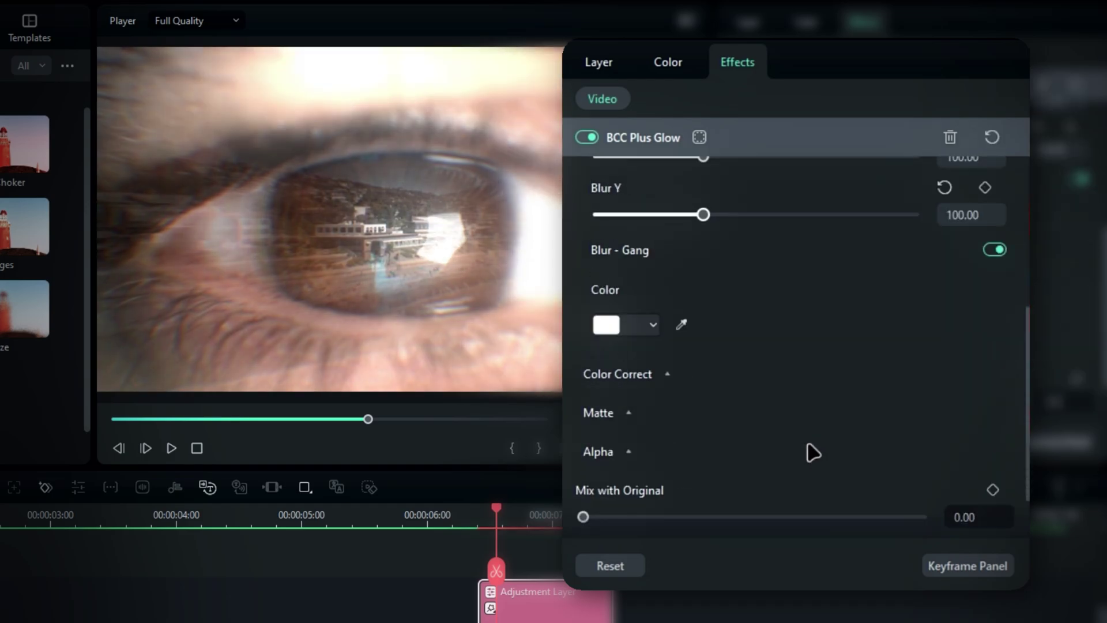
left_click(599, 413)
left_click_drag(914, 474, 881, 474)
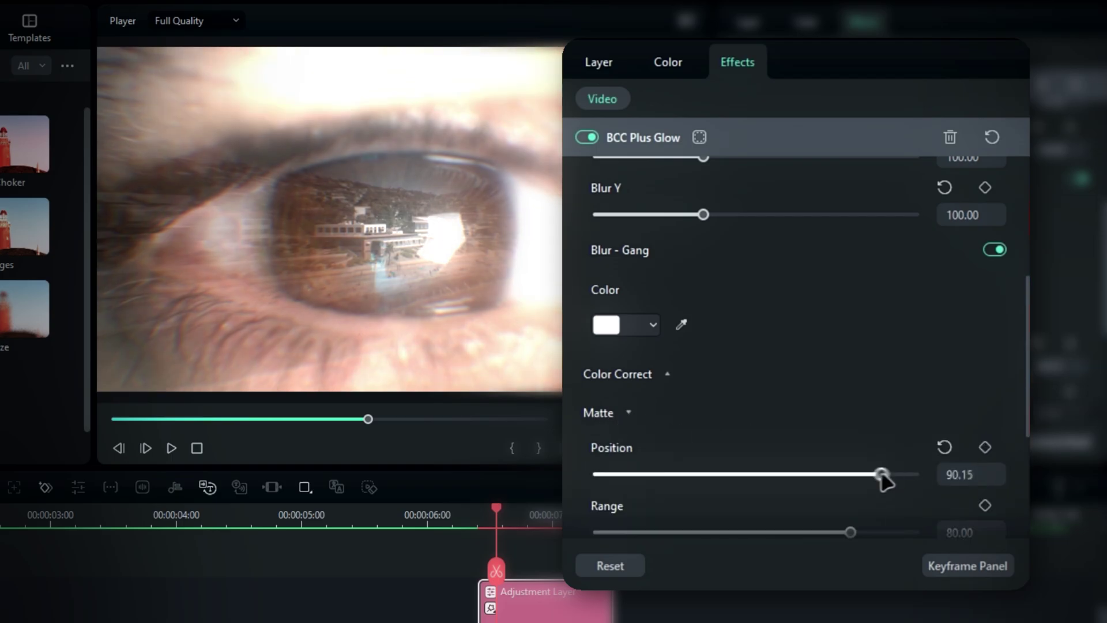
left_click(985, 474)
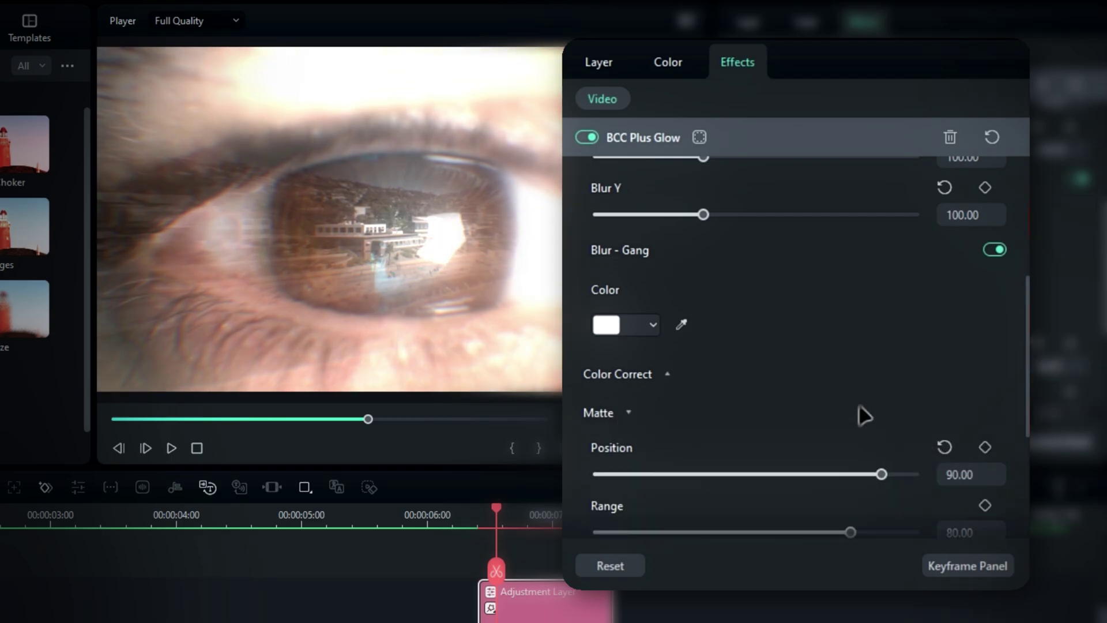
- Keyframe the glow Brightness at 0 at the adjustment layer's start, 250 at 00:00:06:51 and 0 at the layer's end
scroll(770, 353, "up", 3)
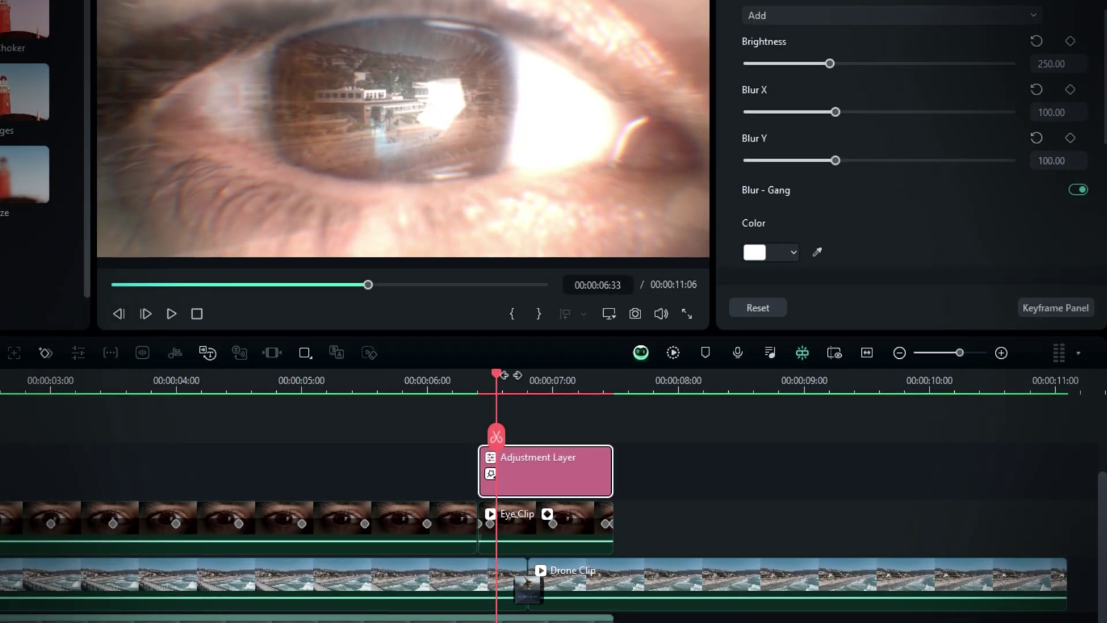
mouse_move(497, 513)
left_mouse_down()
mouse_move(527, 524)
mouse_move(478, 523)
left_mouse_up()
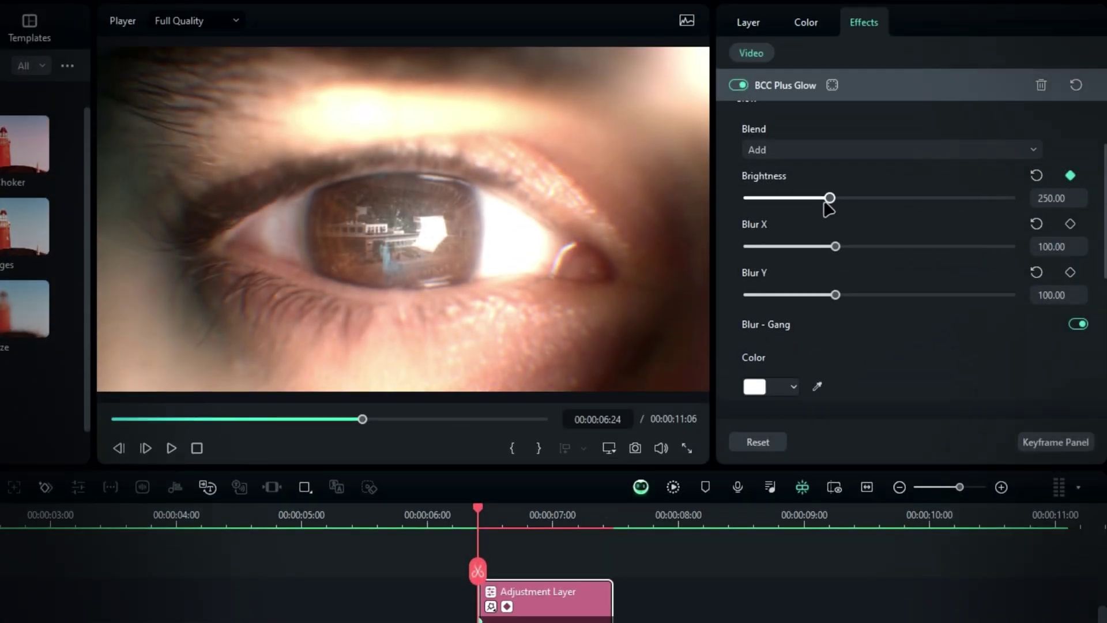
left_click_drag(828, 199, 712, 198)
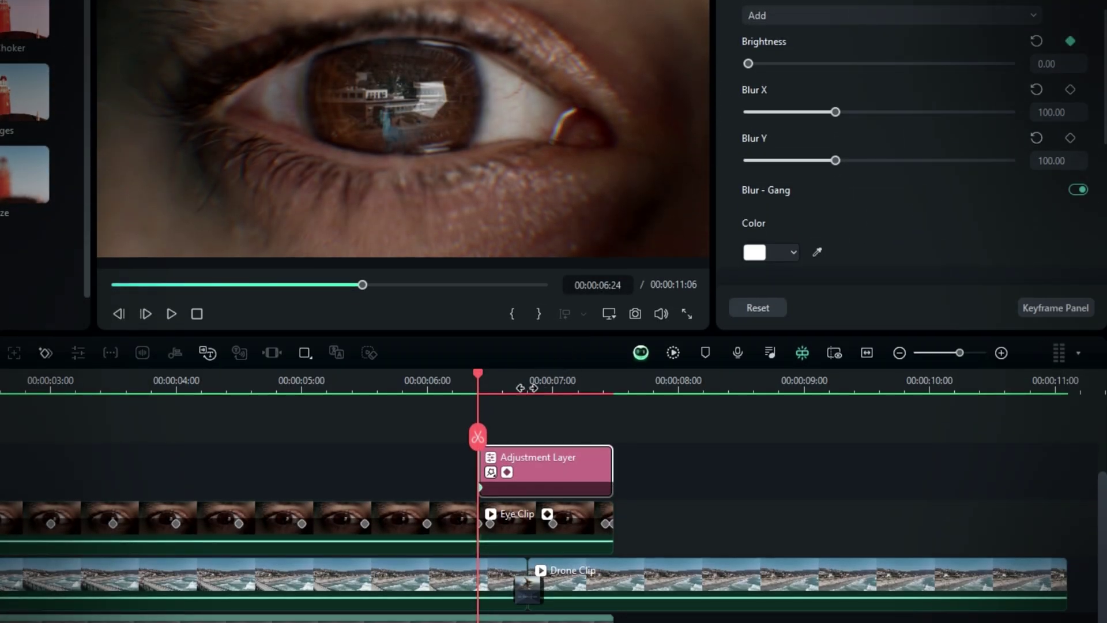
left_click_drag(527, 388, 534, 388)
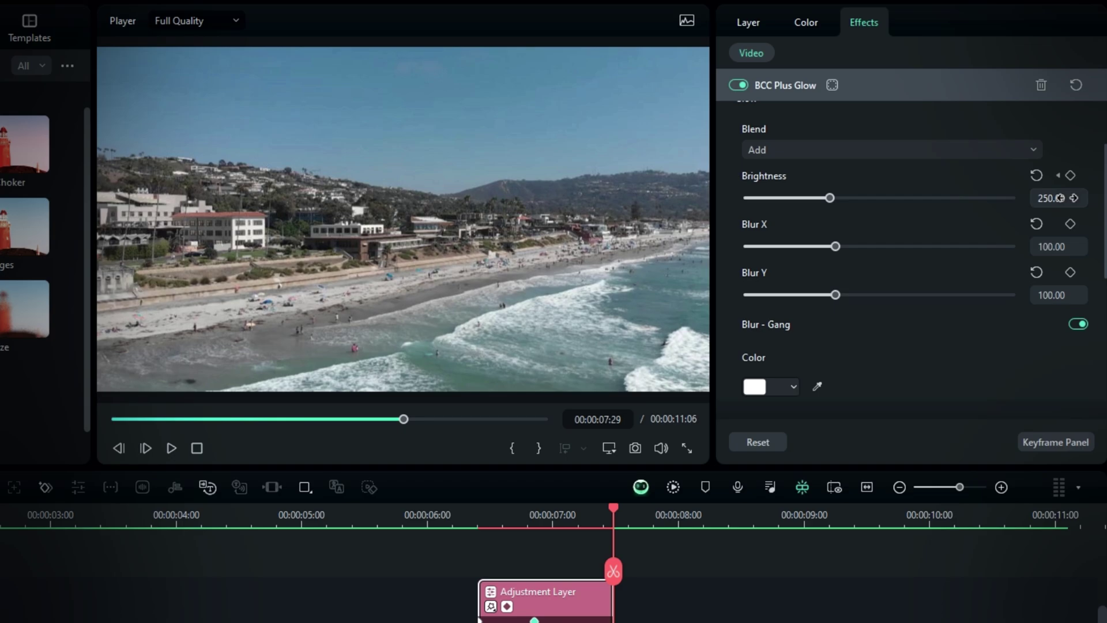
left_click(1067, 198)
type("0")
key("Return")
- Set the BCC Prism effect's Starting Depth to 0.9 and its Ending Depth to 1.1
left_click_drag(721, 408, 630, 420)
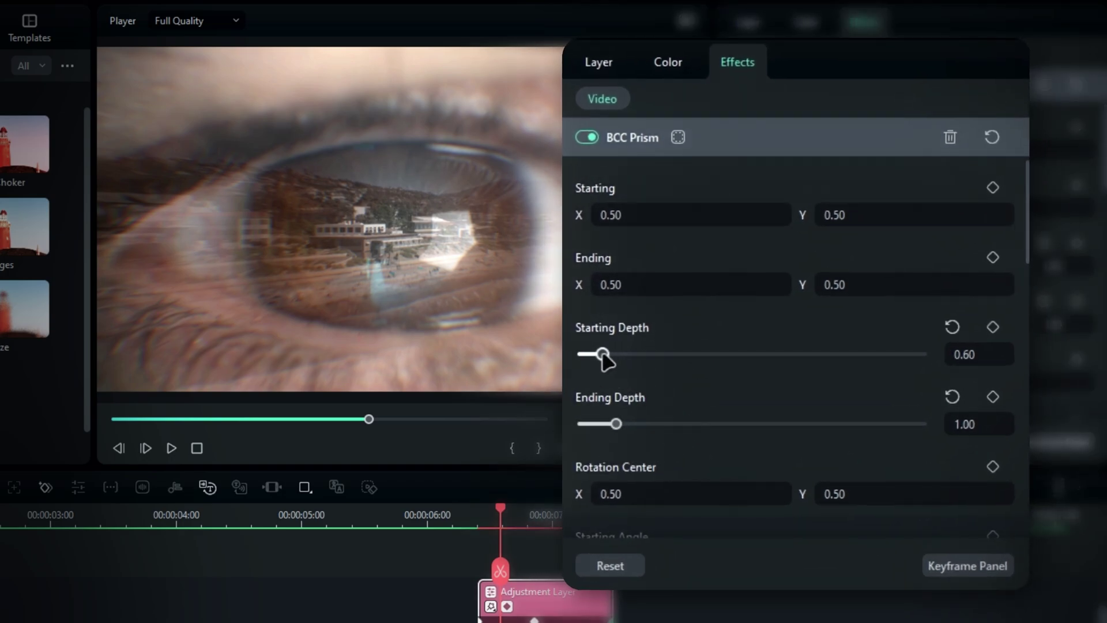
left_click_drag(602, 354, 610, 355)
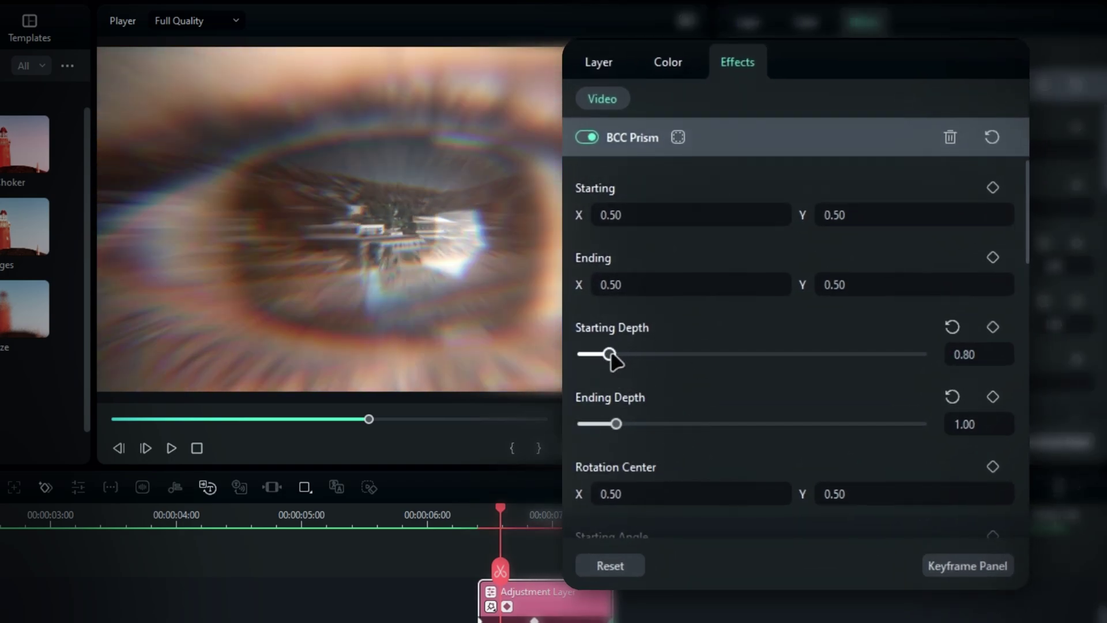
left_click(983, 351)
type("0.9")
key("Return")
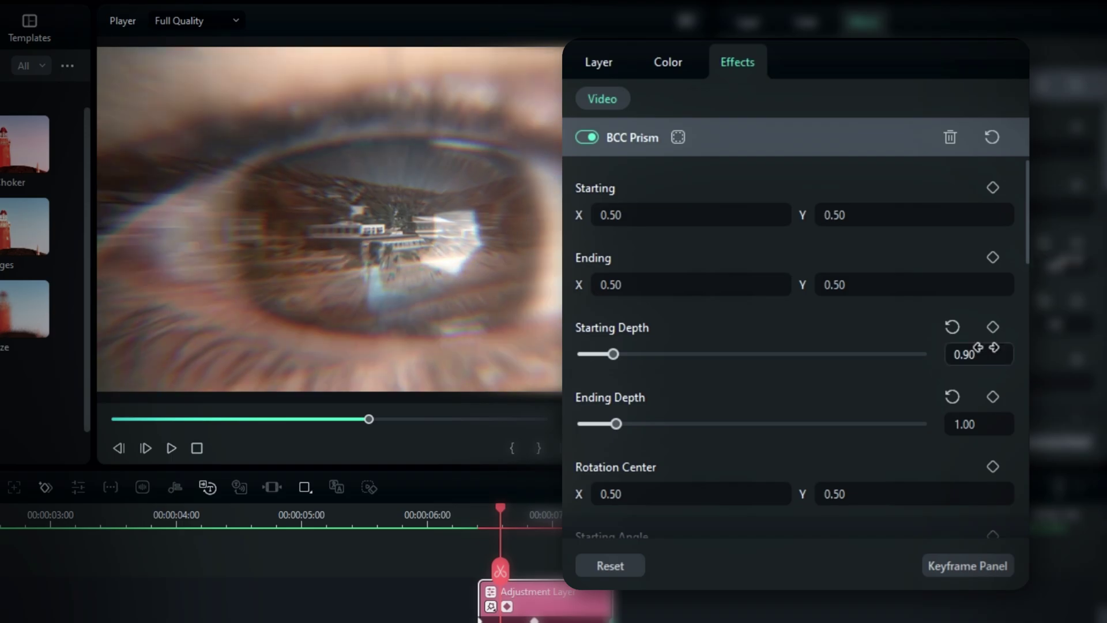
left_click(988, 419)
type("1.1")
key("Return")
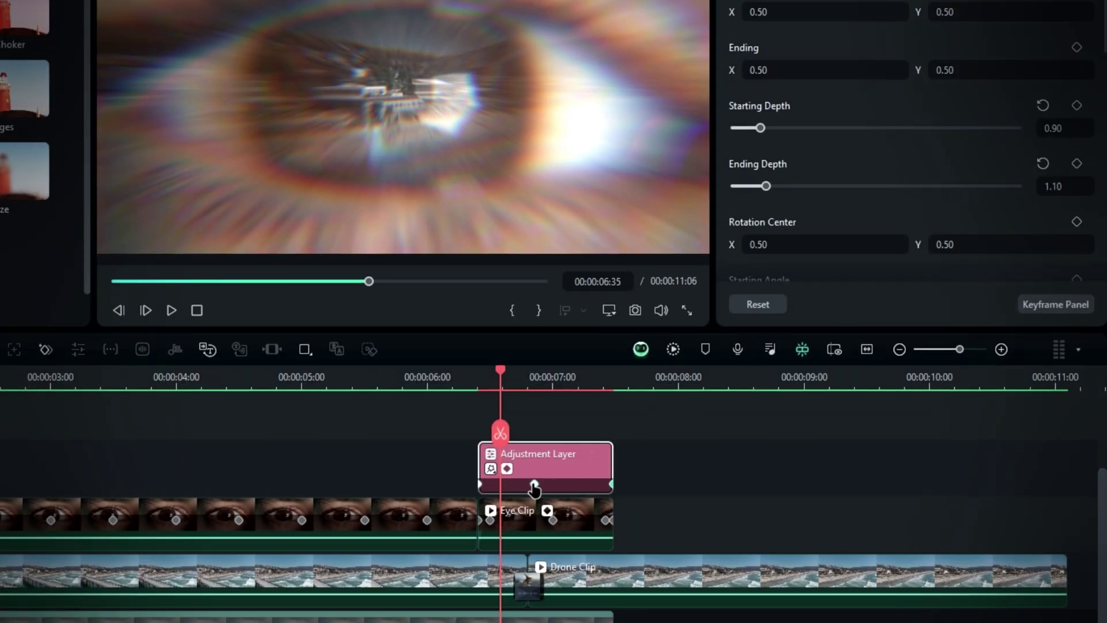
- Keyframe the Prism's Starting Depth 0.90 and Ending Depth 1.10 at the middle keyframe, and both at 1.00 at the adjustment layer's start and end
left_click(534, 489)
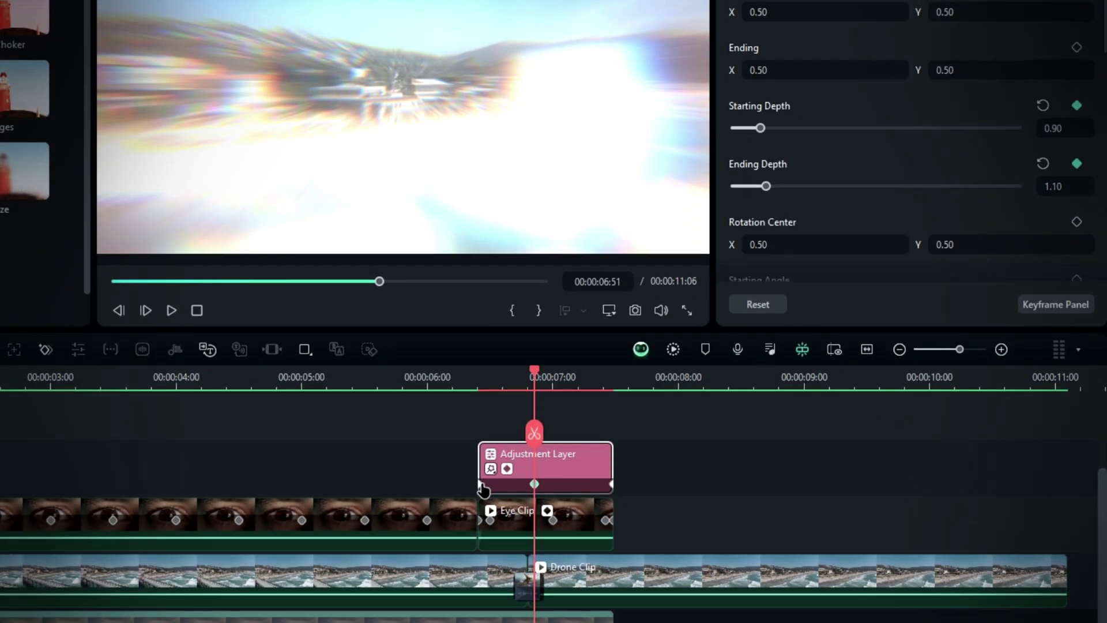
left_click(482, 488)
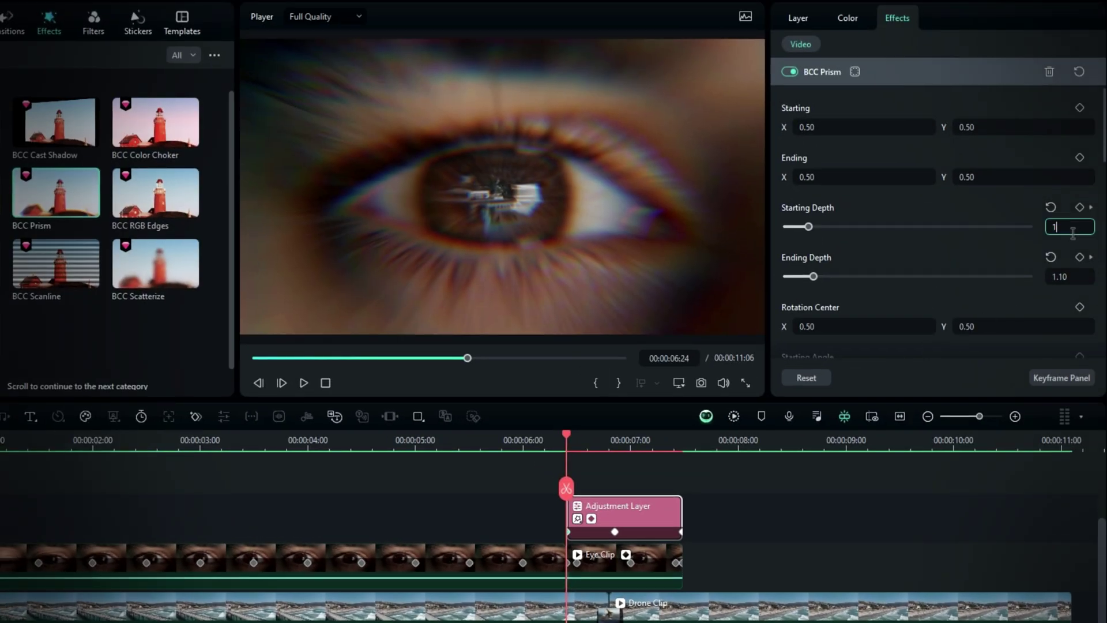
left_click(1066, 278)
key("Return")
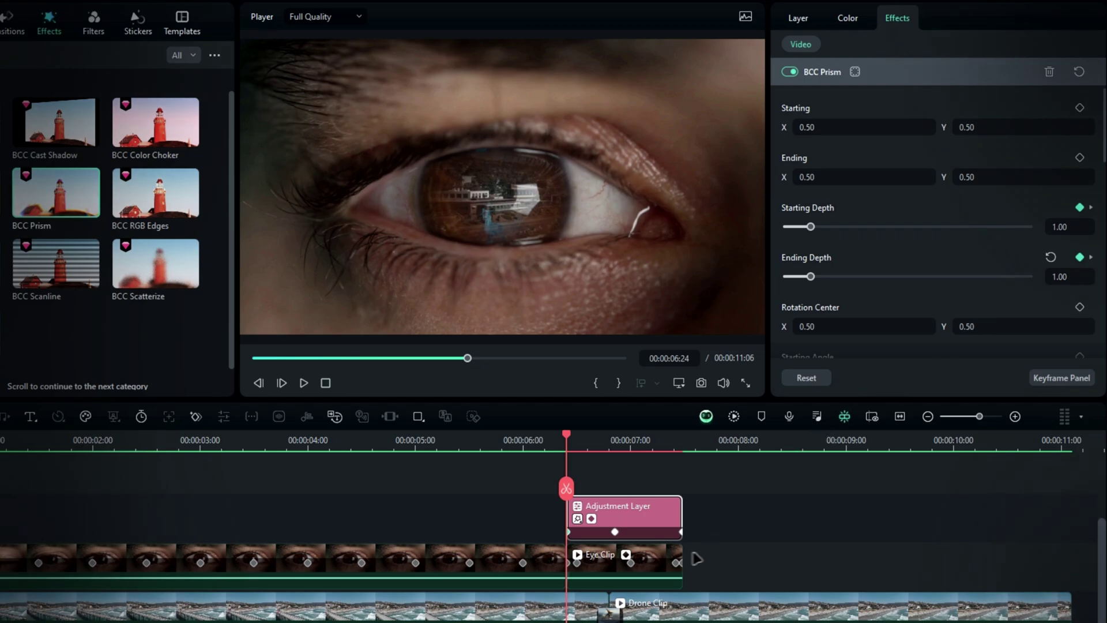
left_click(679, 538)
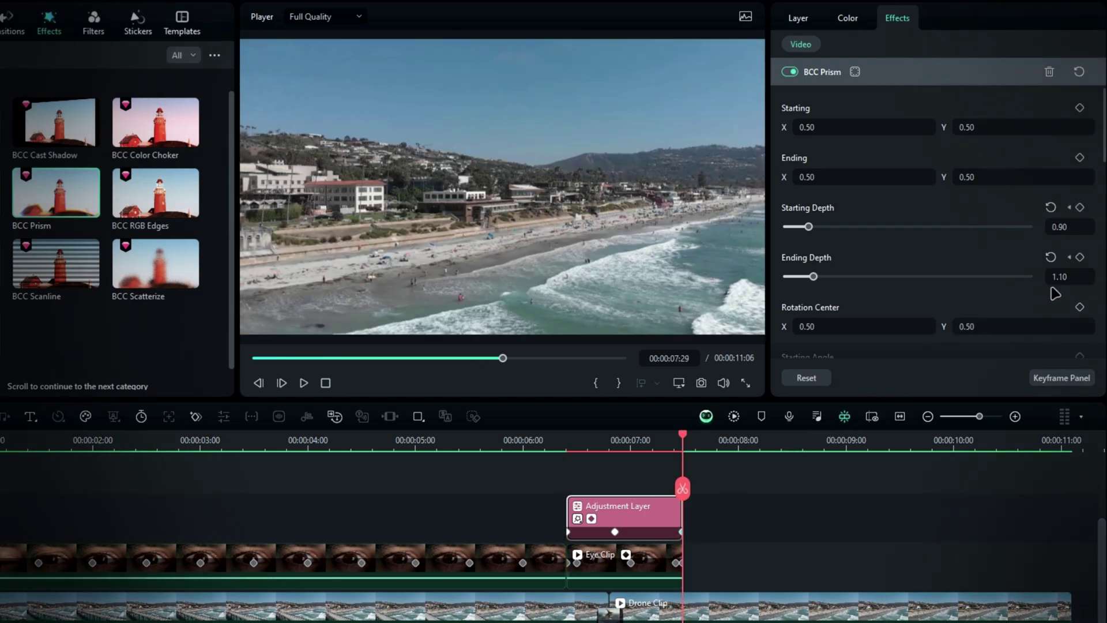
key("Return")
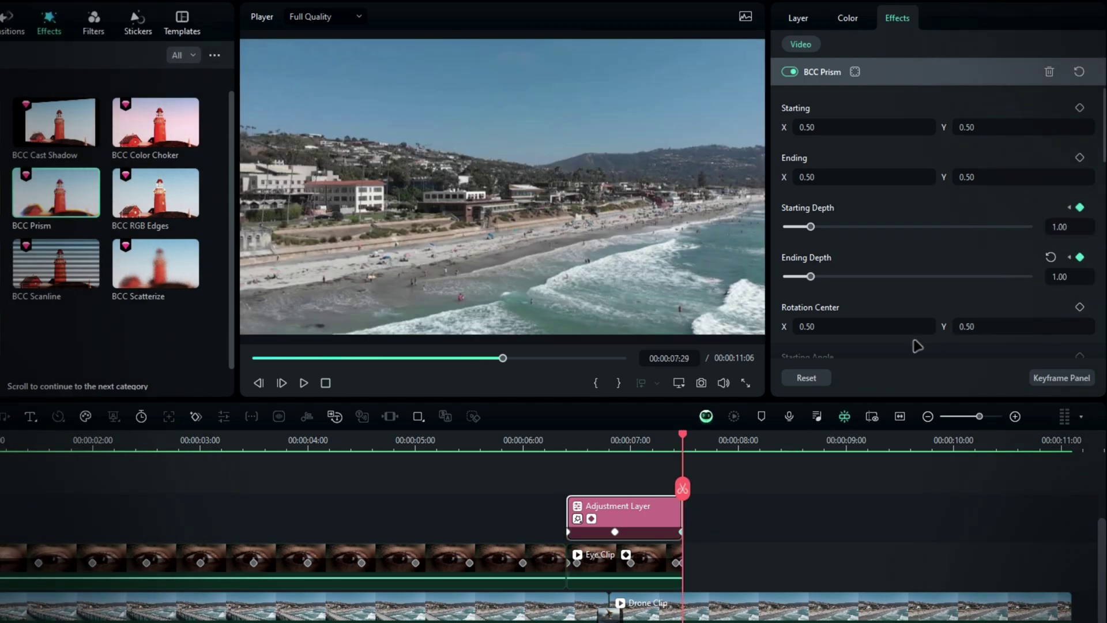
left_click_drag(593, 437, 658, 445)
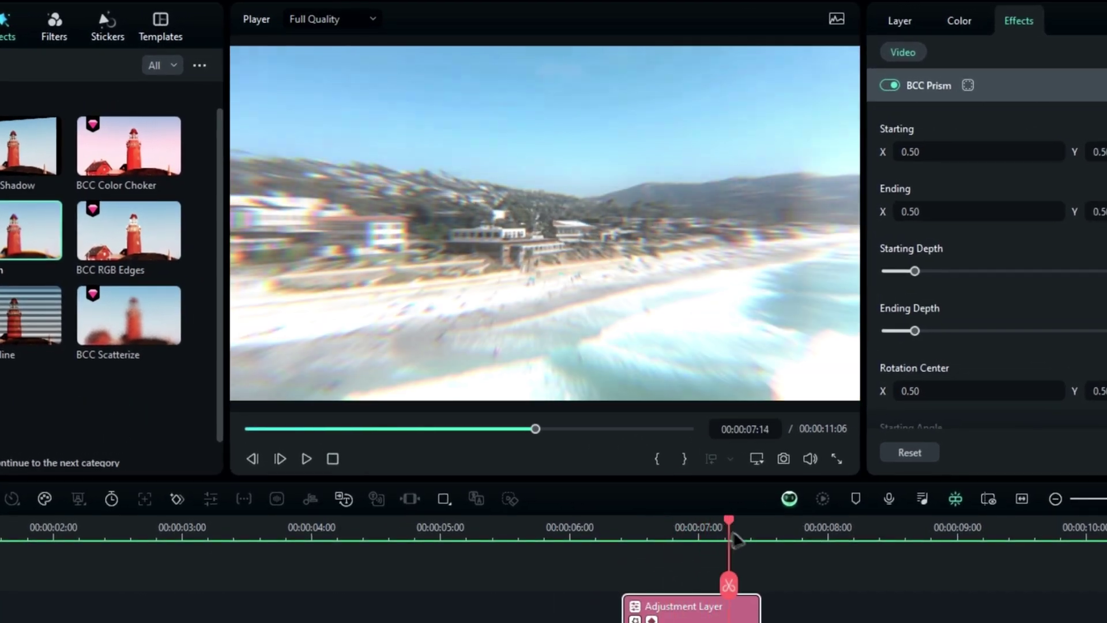
left_click_drag(732, 534, 659, 534)
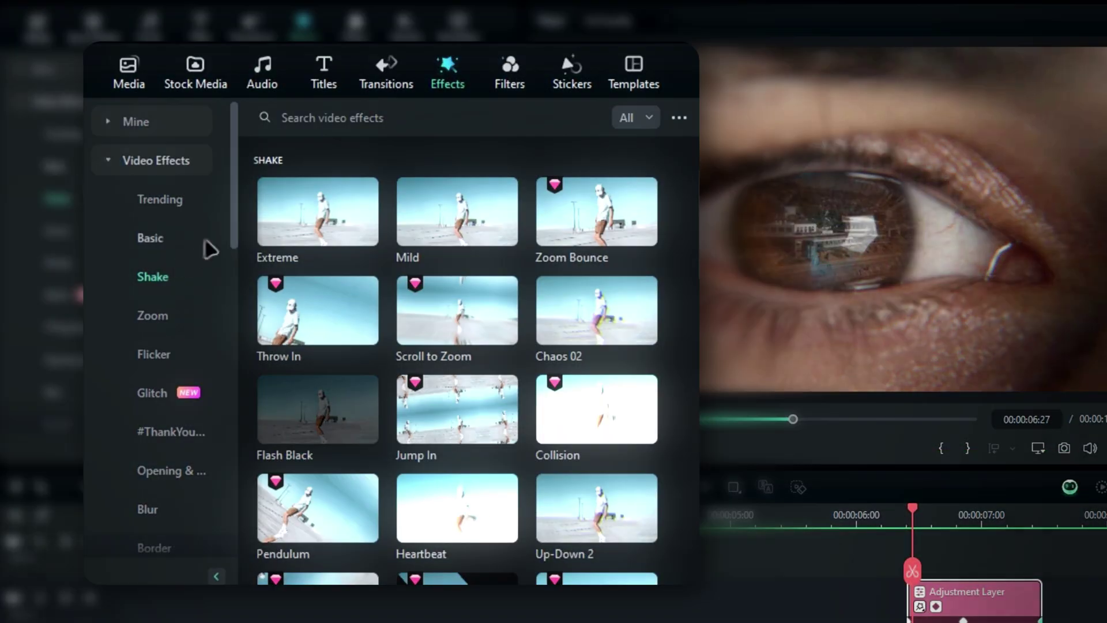
- Place the Extreme shake effect above the adjustment layer, aligned with its start, and set the Frequency to 15
left_click_drag(291, 212, 915, 576)
left_click_drag(568, 395, 570, 392)
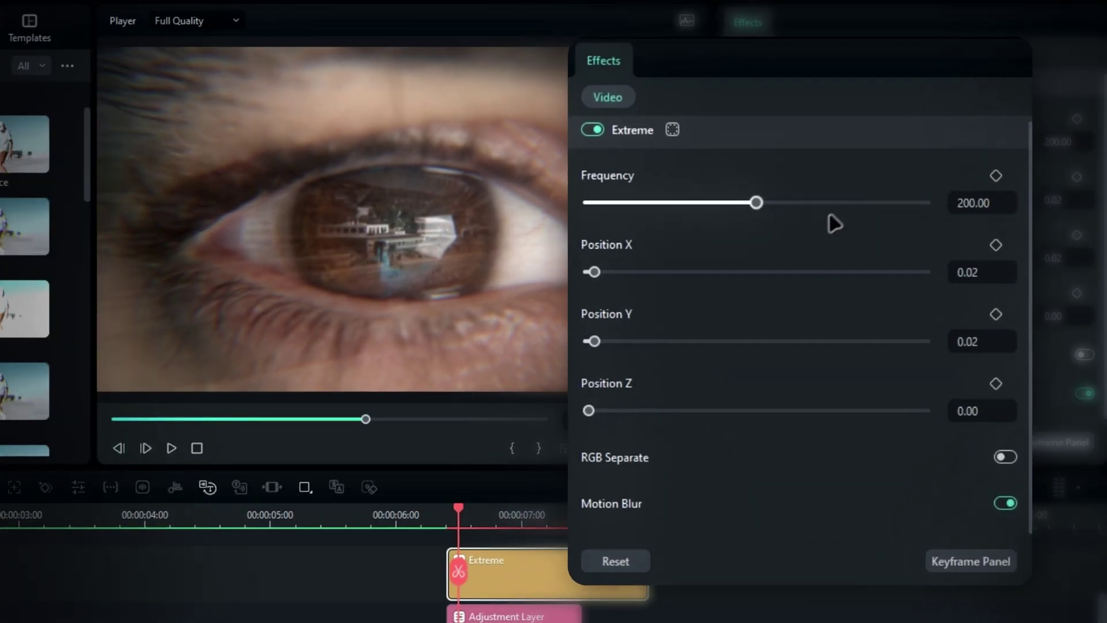
left_click(969, 206)
type("15")
key("Return")
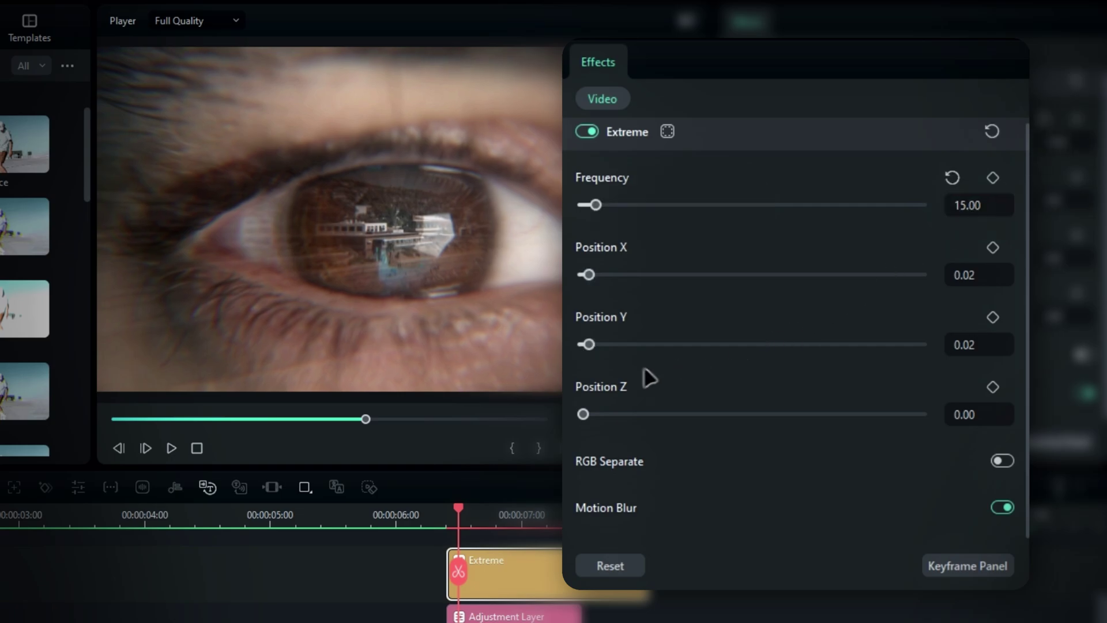
- Set the Extreme effect's Position Y to 0 and keyframe Position X at 0 at the start, 0.1 at 00:00:06:39 and 0 at 00:00:07:29
left_click_drag(590, 344, 564, 341)
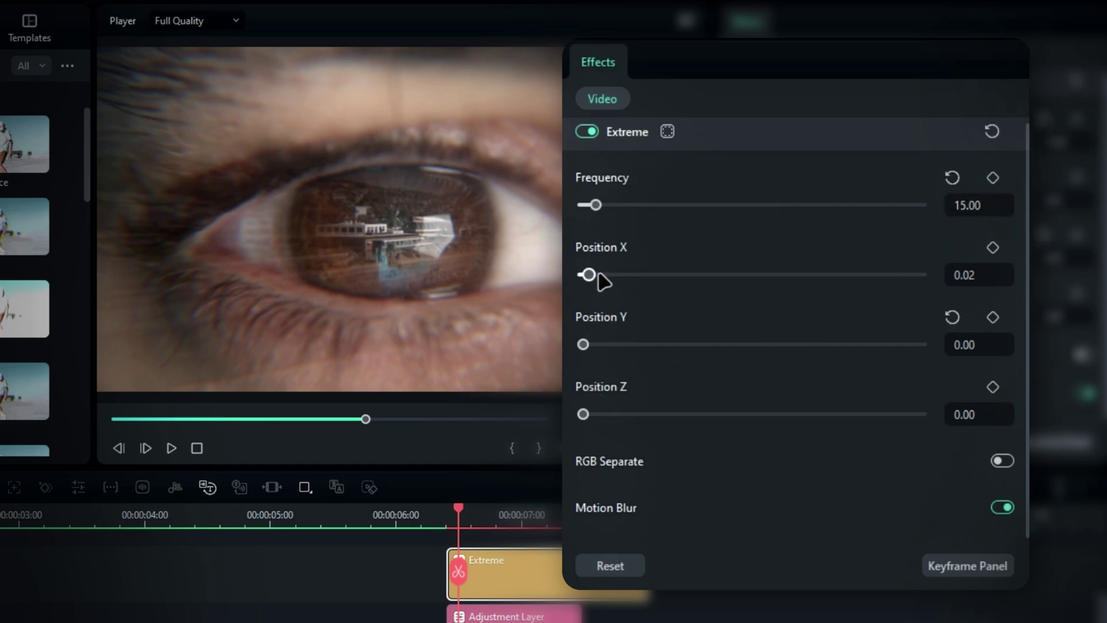
mouse_move(598, 274)
left_mouse_down()
mouse_move(670, 276)
mouse_move(567, 274)
mouse_move(686, 286)
mouse_move(604, 288)
left_mouse_up()
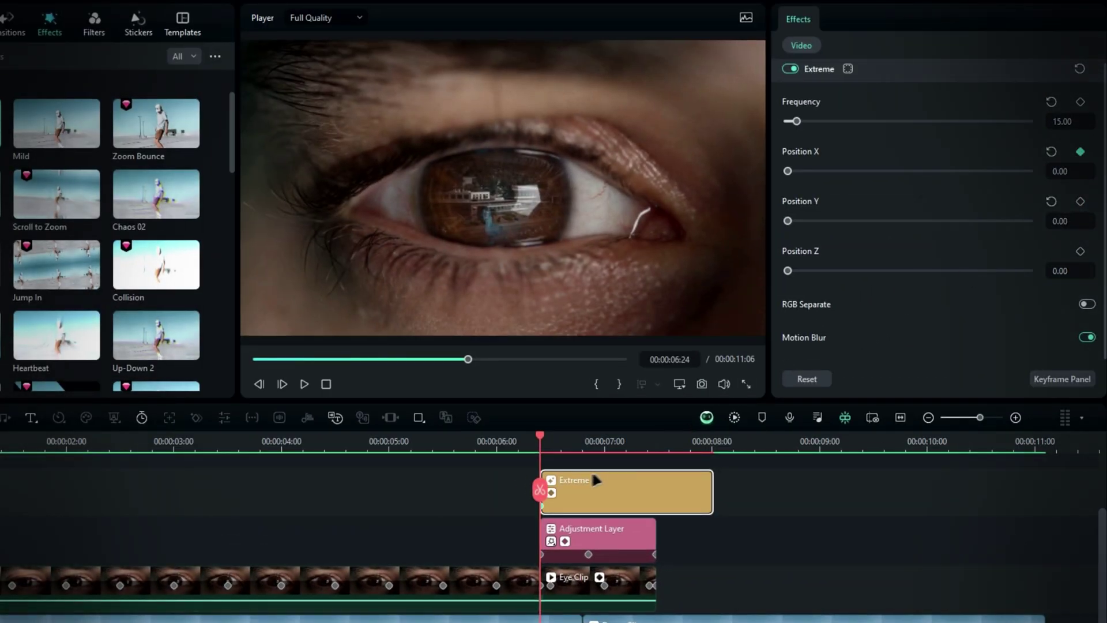
left_click_drag(574, 448, 567, 444)
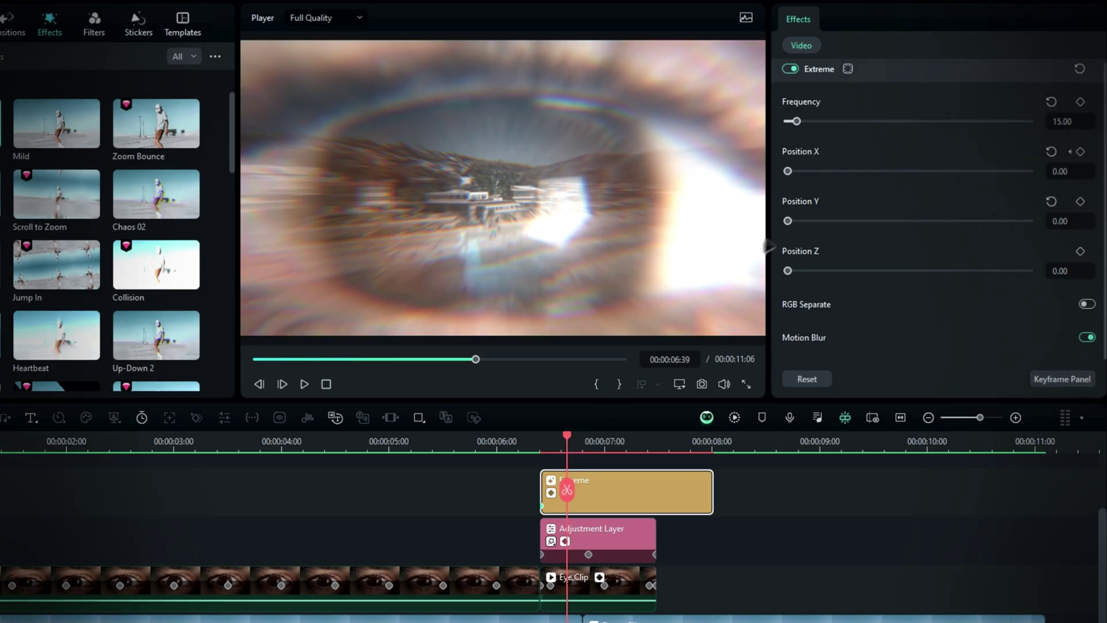
left_click(1064, 175)
type("0.1")
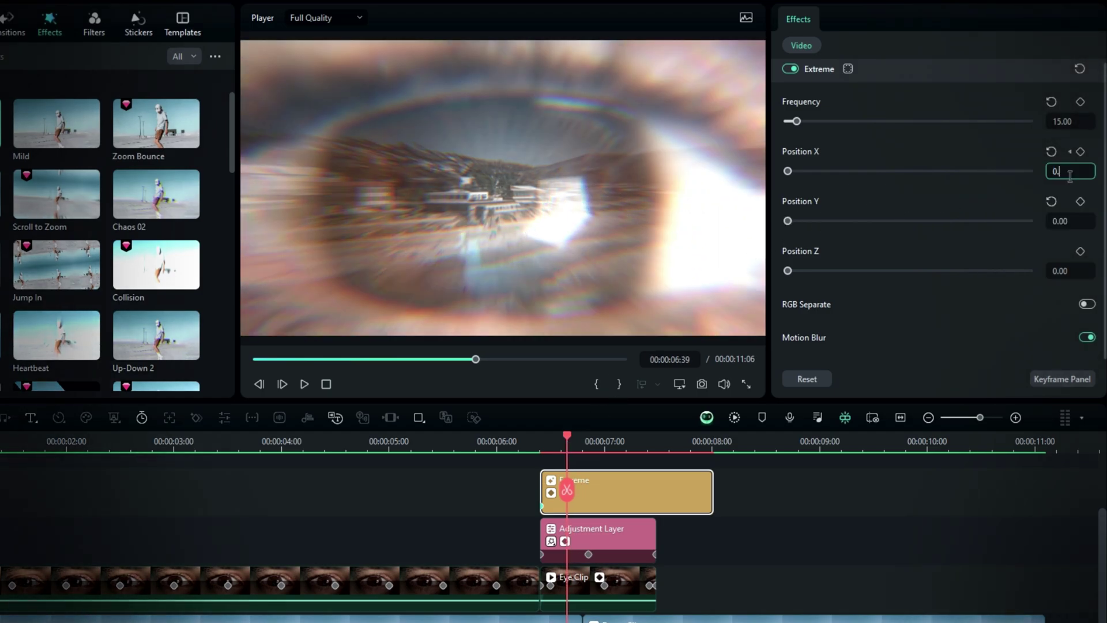
key("Return")
left_click_drag(568, 437, 656, 437)
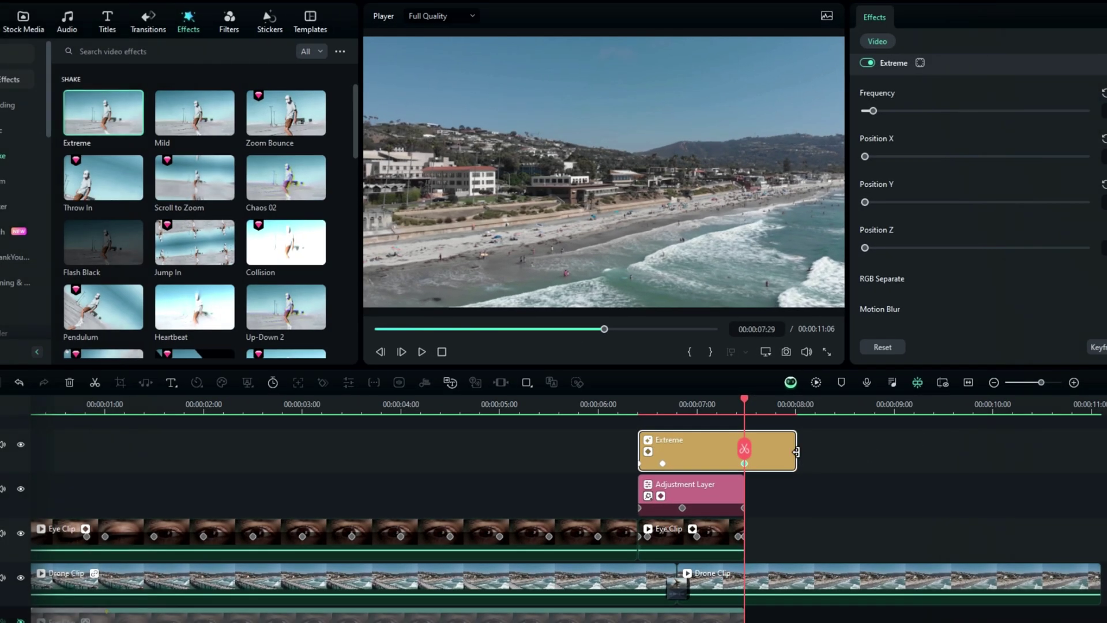
- Trim the Extreme effect to end with the adjustment layer and play back the eye zoom transition
left_click_drag(797, 452, 744, 452)
left_click_drag(694, 401, 634, 405)
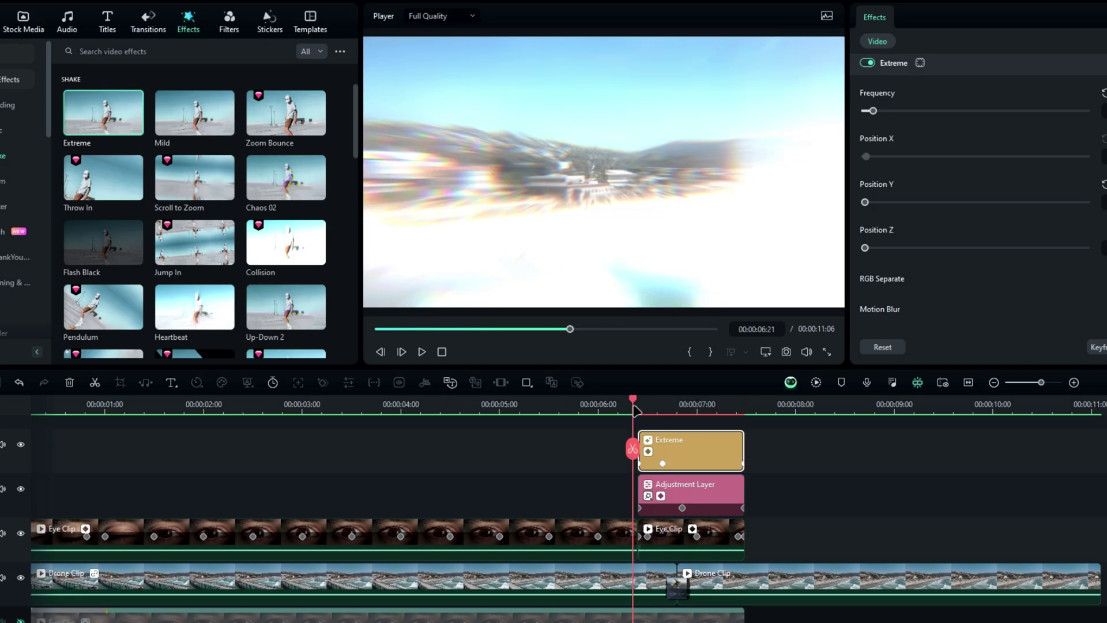
key("Return")
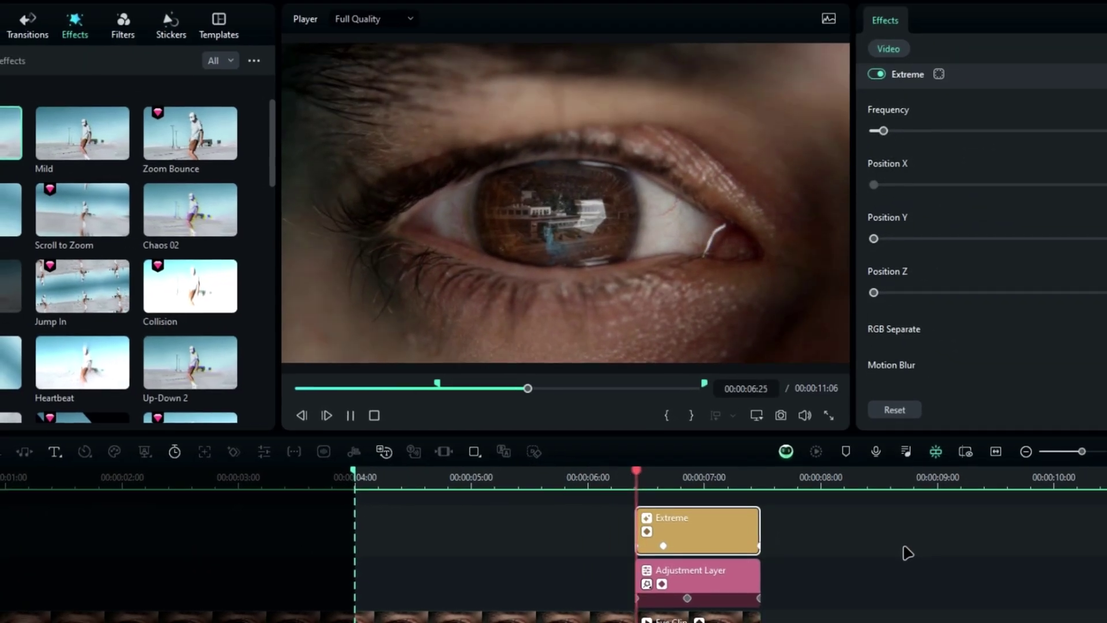